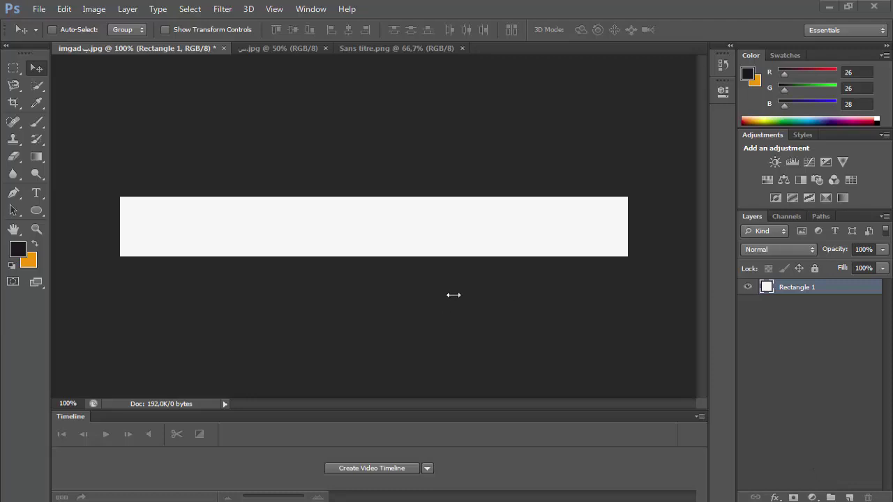
Step: Check the banner's canvas width and height in centimetres
{"action": "left_click", "coordinate": [93, 8]}
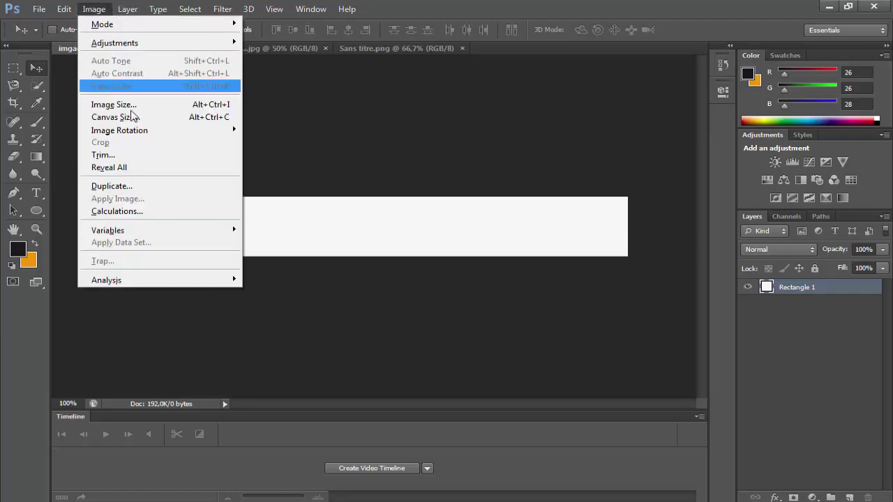
{"action": "left_click", "coordinate": [159, 117]}
{"action": "left_click", "coordinate": [484, 183]}
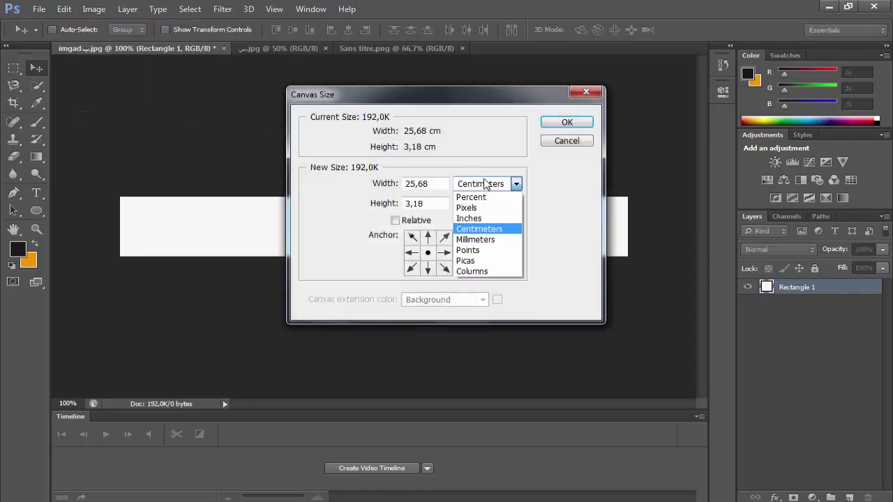
{"action": "left_click", "coordinate": [488, 229]}
{"action": "double_click", "coordinate": [429, 184]}
{"action": "double_click", "coordinate": [422, 203]}
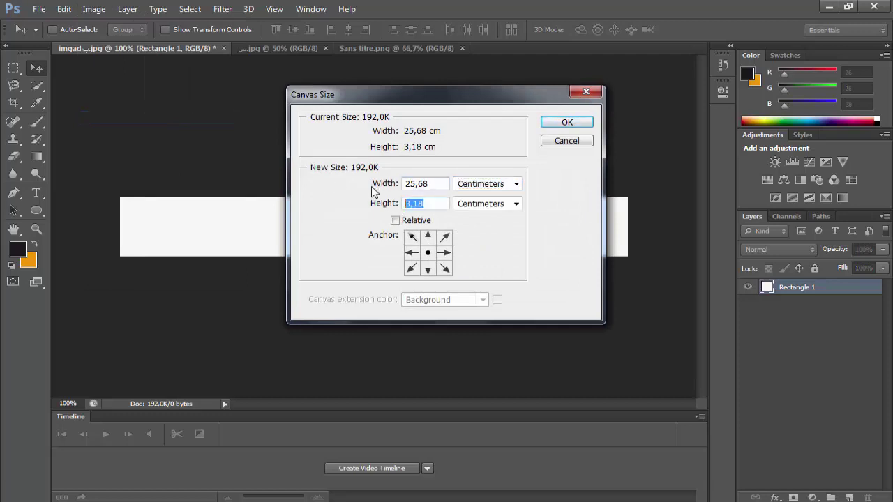
{"action": "left_click", "coordinate": [545, 138]}
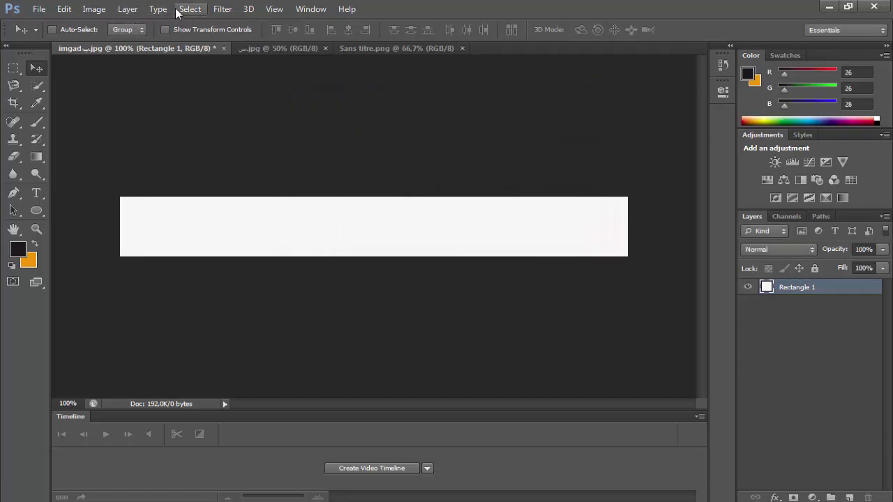
Step: Check the banner's pixel width and height in the Image Size settings
{"action": "left_click", "coordinate": [96, 9]}
{"action": "left_click", "coordinate": [146, 105]}
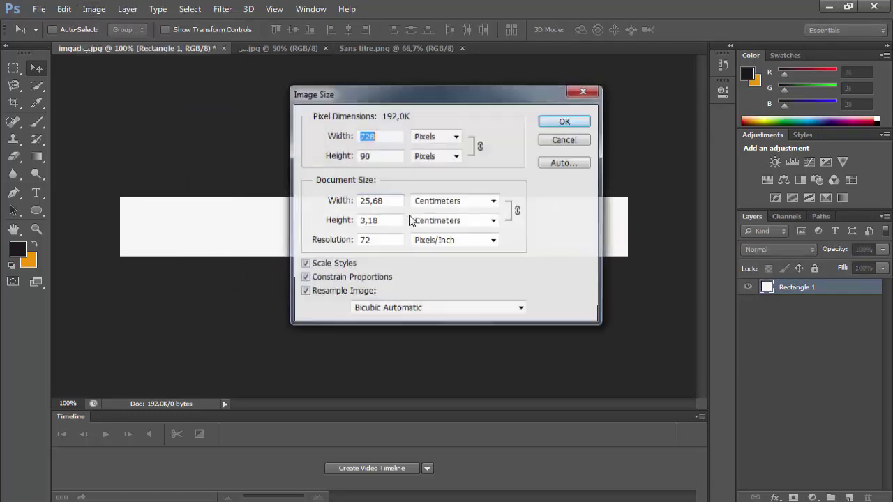
{"action": "left_click", "coordinate": [364, 157]}
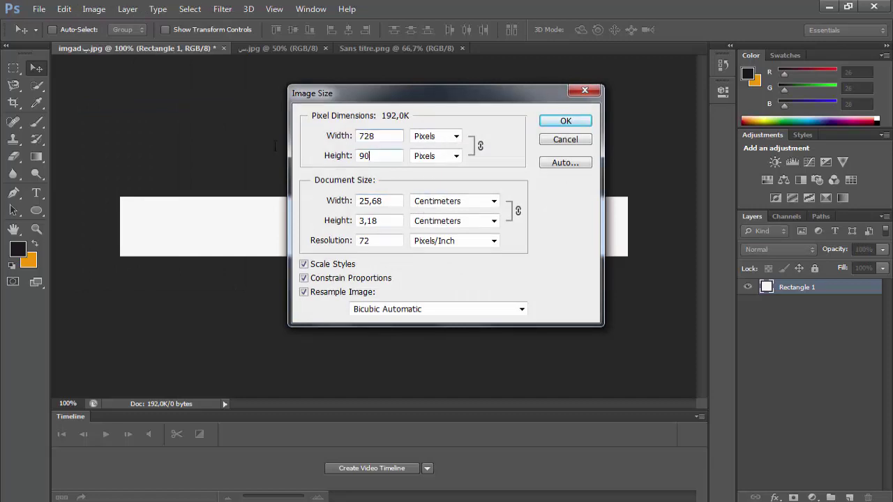
{"action": "double_click", "coordinate": [364, 157]}
{"action": "left_click", "coordinate": [566, 121]}
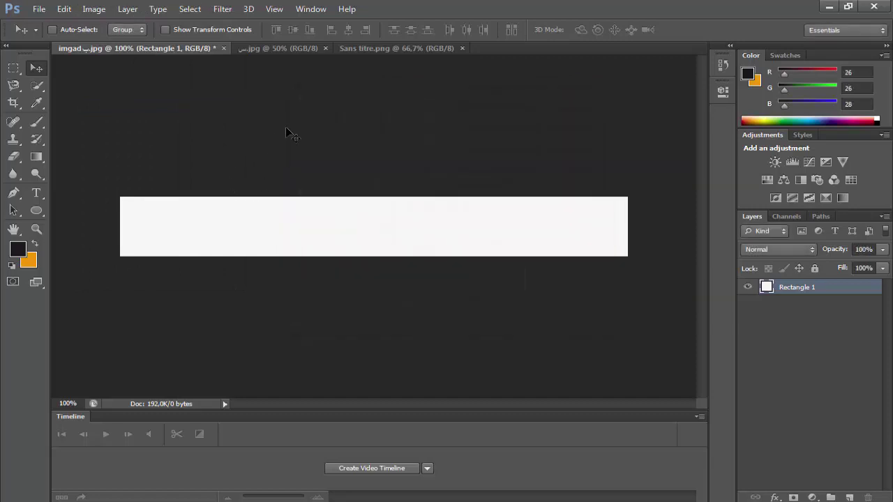
Step: Draw a dark rectangle about 455 × 124 px over the left part of the white banner
{"action": "left_click", "coordinate": [37, 210]}
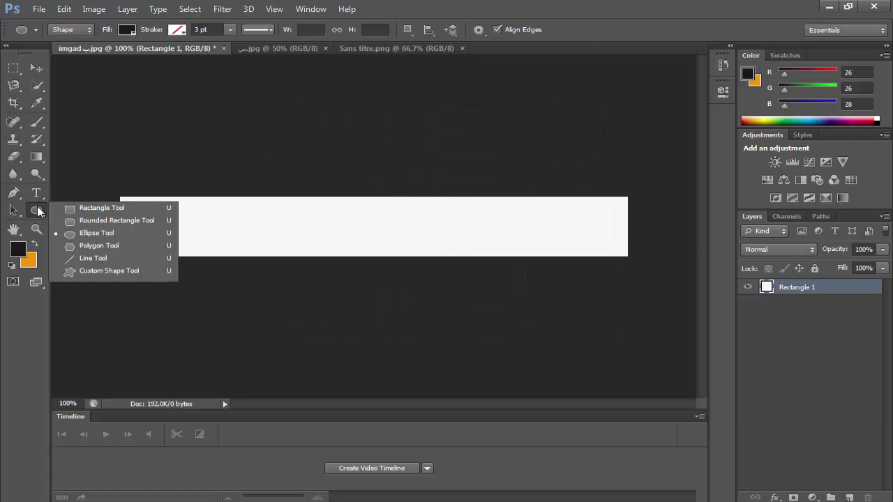
{"action": "left_click", "coordinate": [79, 209]}
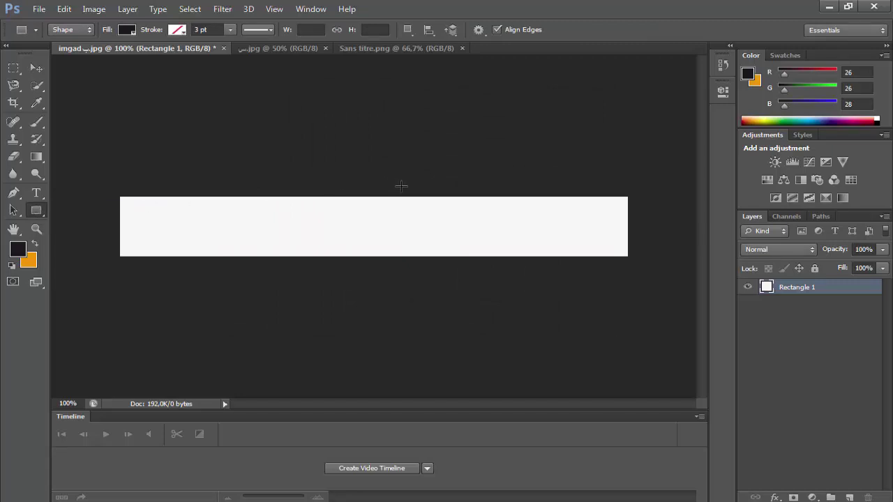
{"action": "left_click_drag", "start_coordinate": [401, 186], "coordinate": [84, 268]}
Step: Distort the dark rectangle by pulling its upper-right corner outward so that its right edge slants, and apply the transformation
{"action": "left_click", "coordinate": [64, 8]}
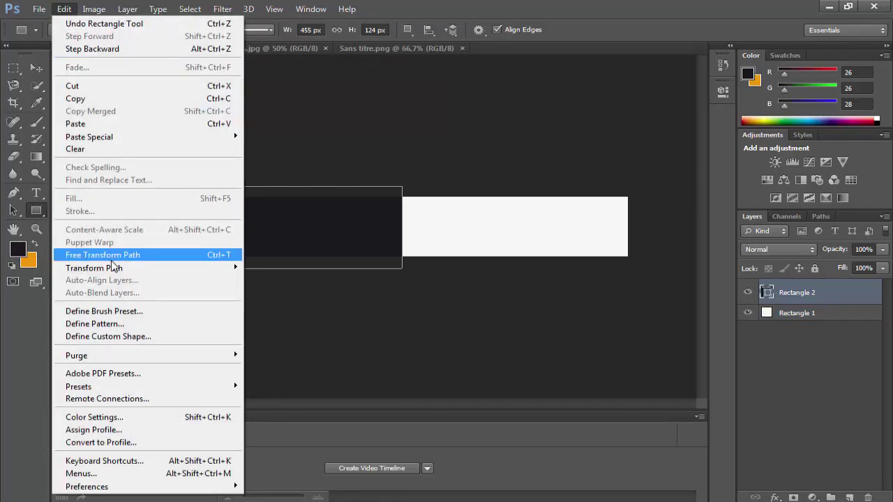
{"action": "mouse_move", "coordinate": [114, 268]}
{"action": "left_click", "coordinate": [296, 323]}
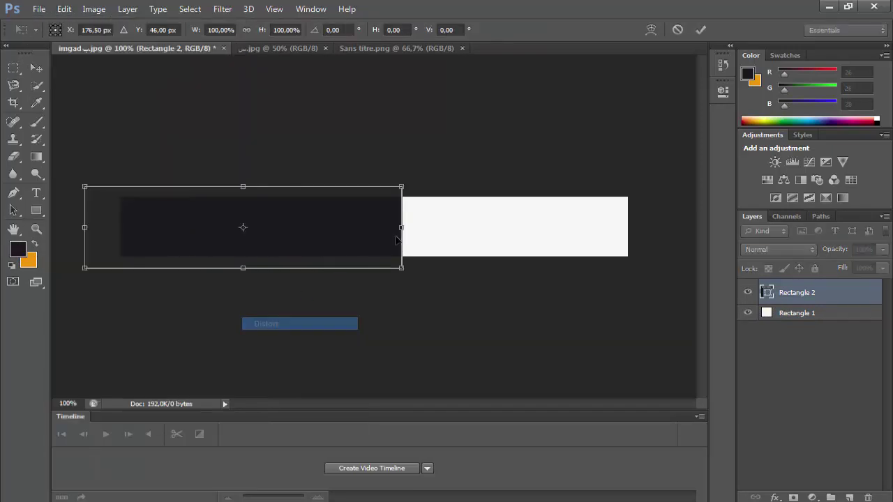
{"action": "left_click_drag", "start_coordinate": [402, 187], "coordinate": [683, 177]}
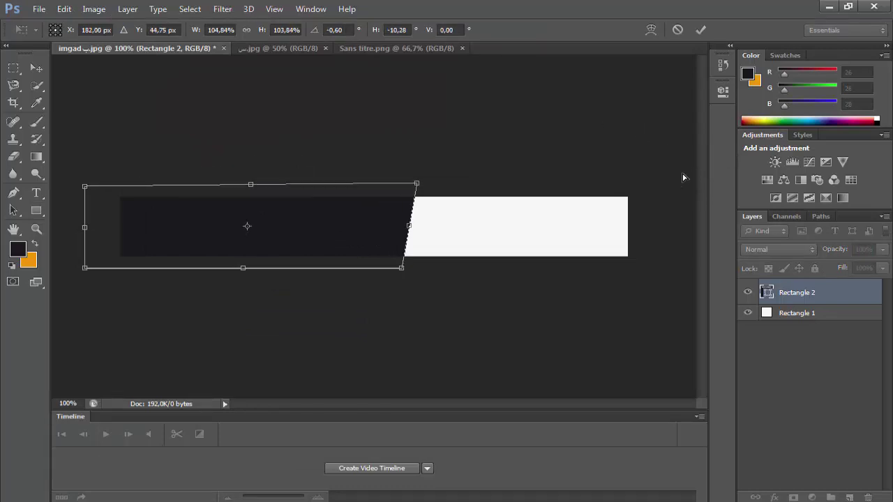
{"action": "left_click_drag", "start_coordinate": [389, 237], "coordinate": [385, 233]}
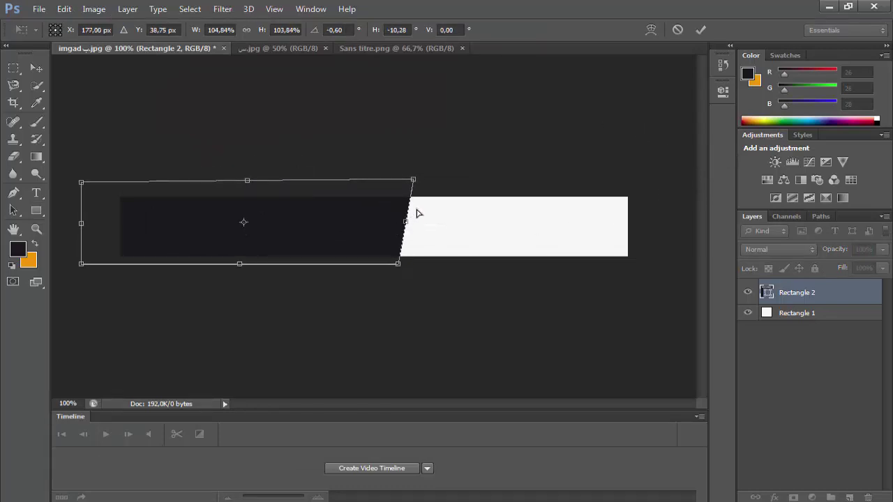
{"action": "left_click_drag", "start_coordinate": [413, 180], "coordinate": [417, 180]}
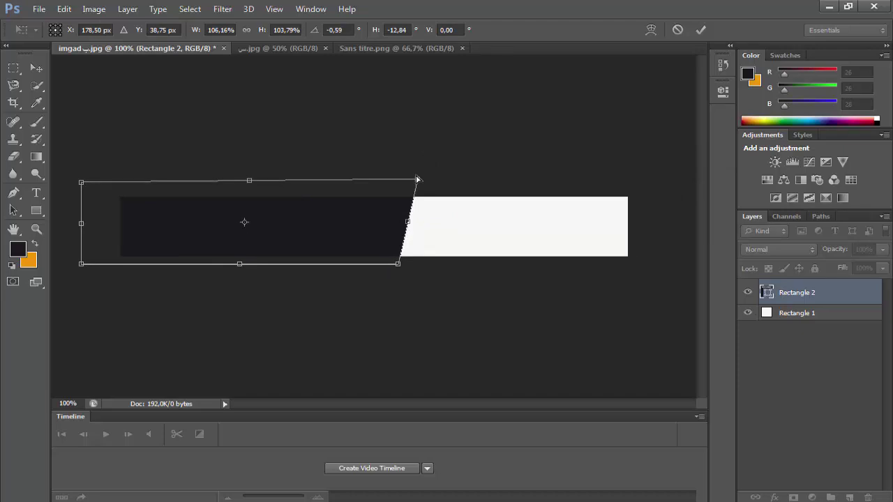
{"action": "key", "text": "Return"}
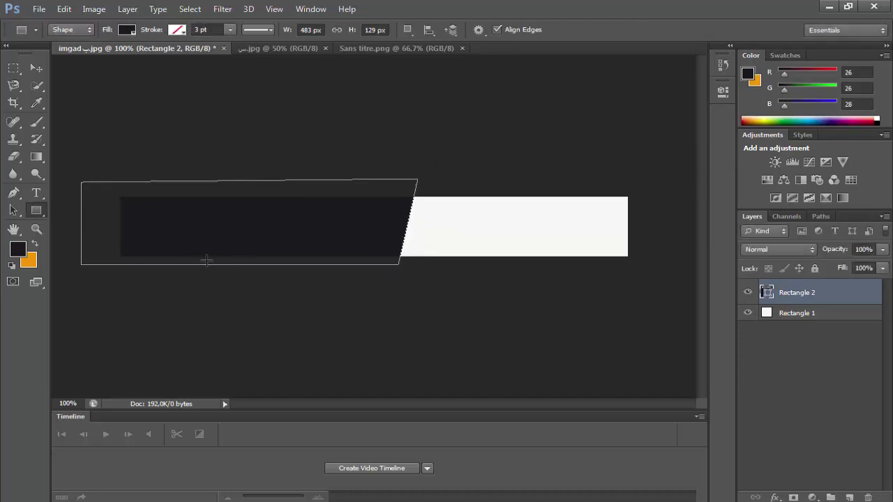
{"action": "left_click", "coordinate": [37, 68]}
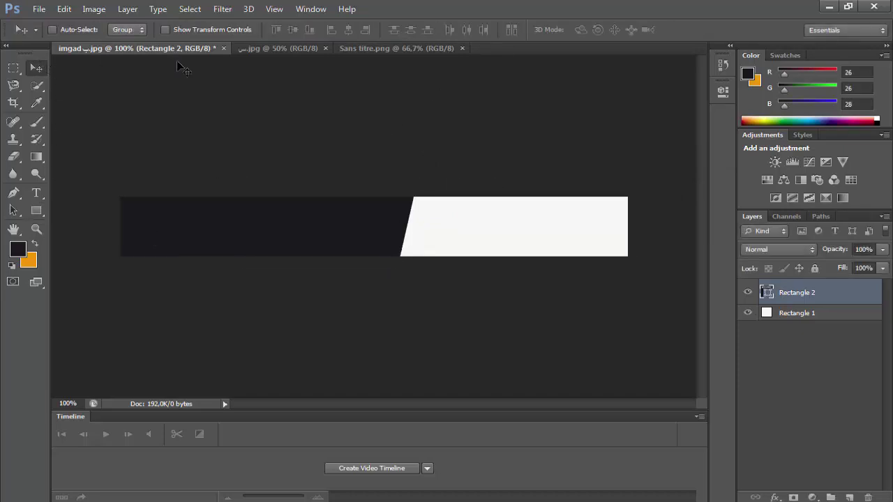
Step: Paste the copied text "Vendre des voitures" into a text area inside the dark shape
{"action": "left_click", "coordinate": [36, 192]}
{"action": "left_click_drag", "start_coordinate": [81, 180], "coordinate": [418, 264]}
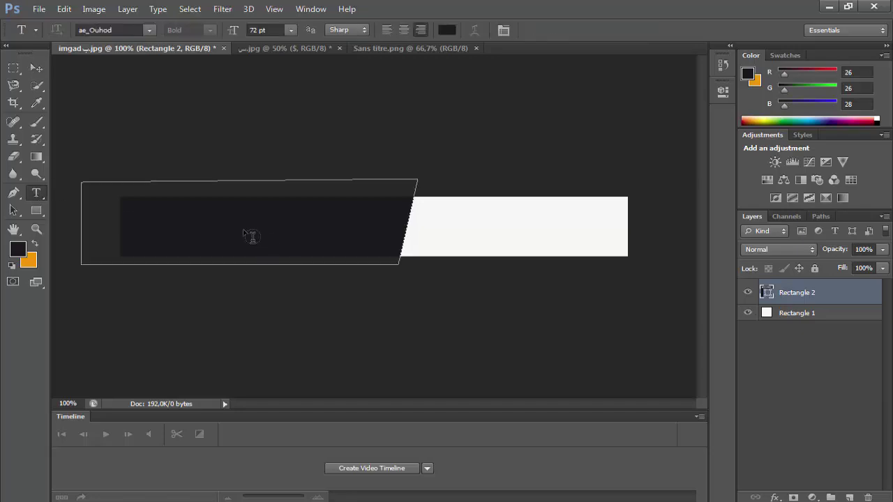
{"action": "right_click", "coordinate": [244, 236]}
{"action": "left_click", "coordinate": [277, 288]}
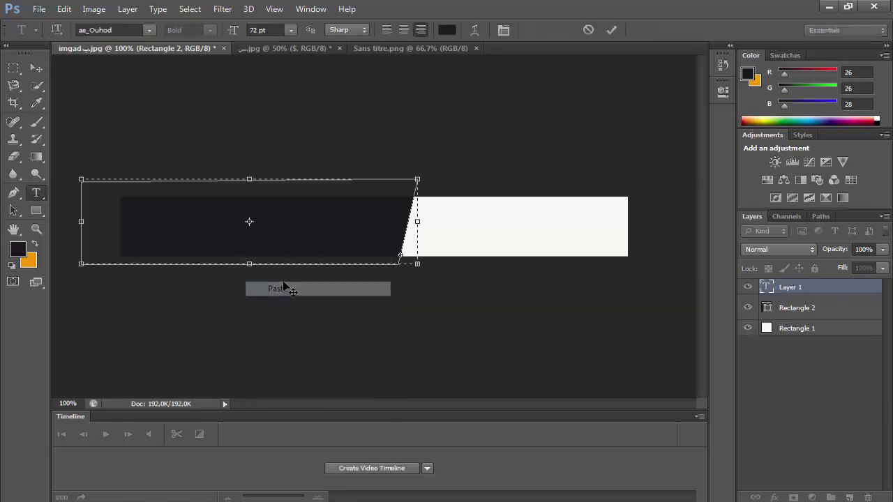
Step: Colour all of the pasted text orange and set its font size to 36 pt
{"action": "key", "text": "ctrl+a"}
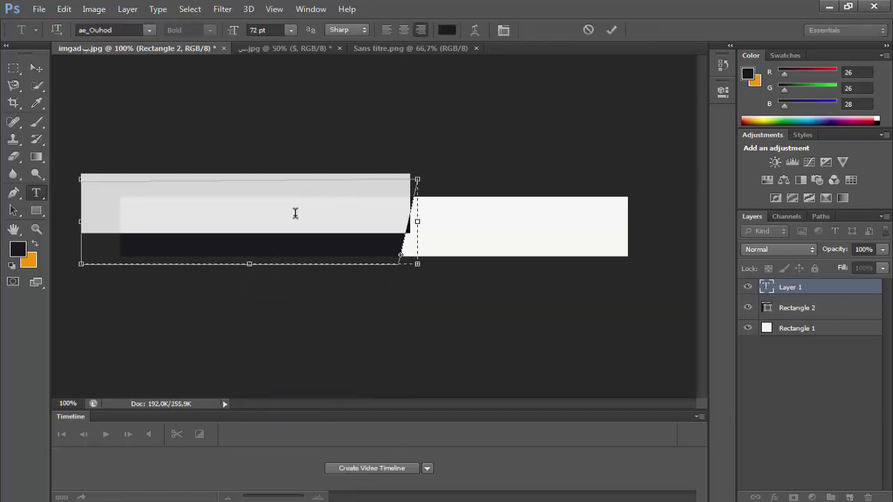
{"action": "left_click", "coordinate": [34, 243]}
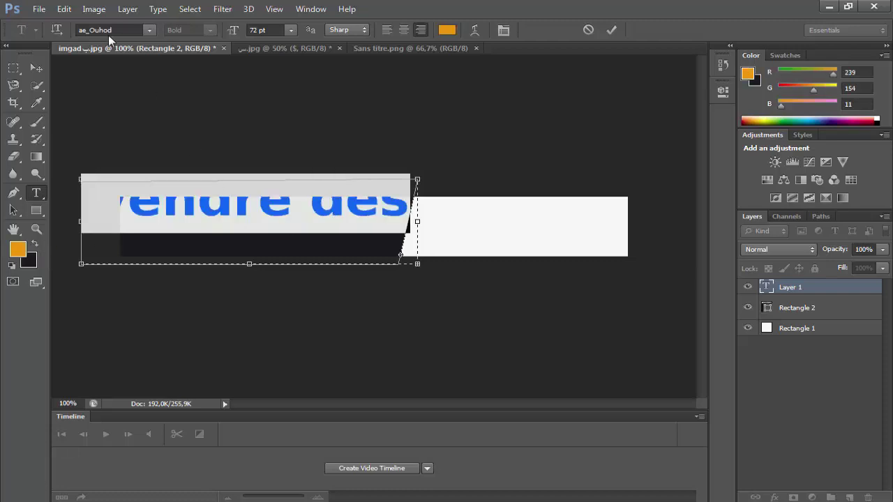
{"action": "left_click", "coordinate": [285, 29]}
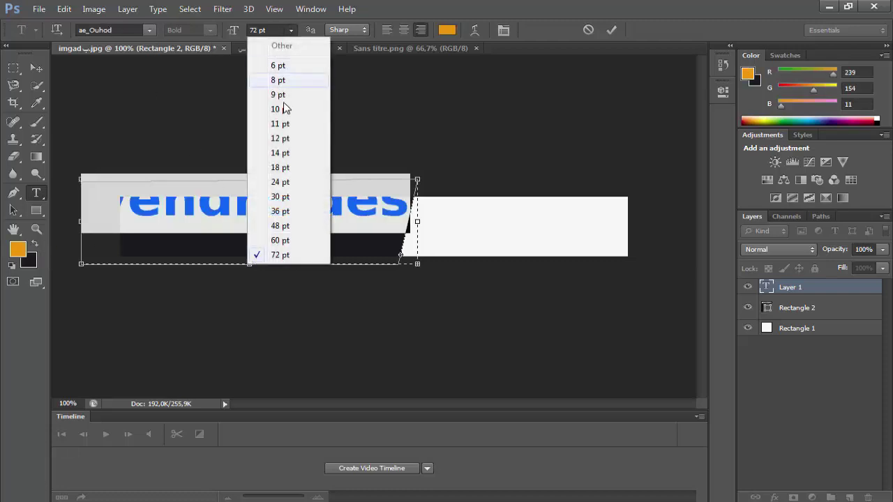
{"action": "left_click", "coordinate": [285, 225]}
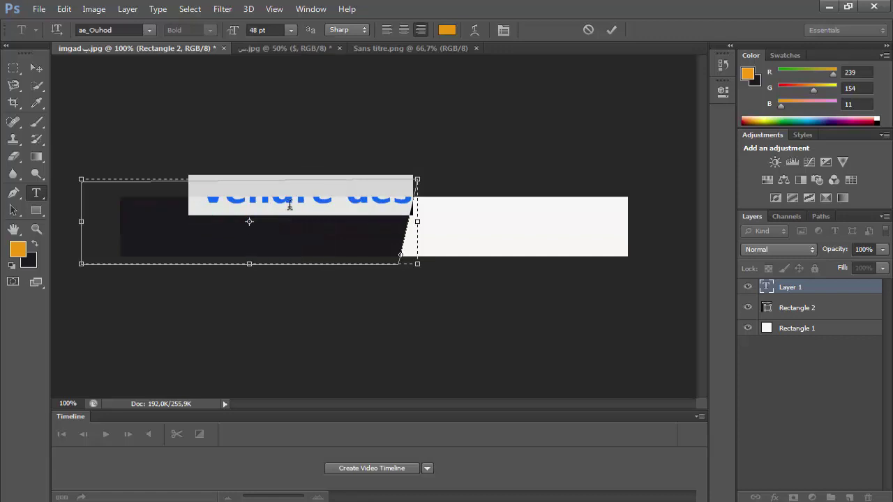
{"action": "left_click", "coordinate": [288, 31]}
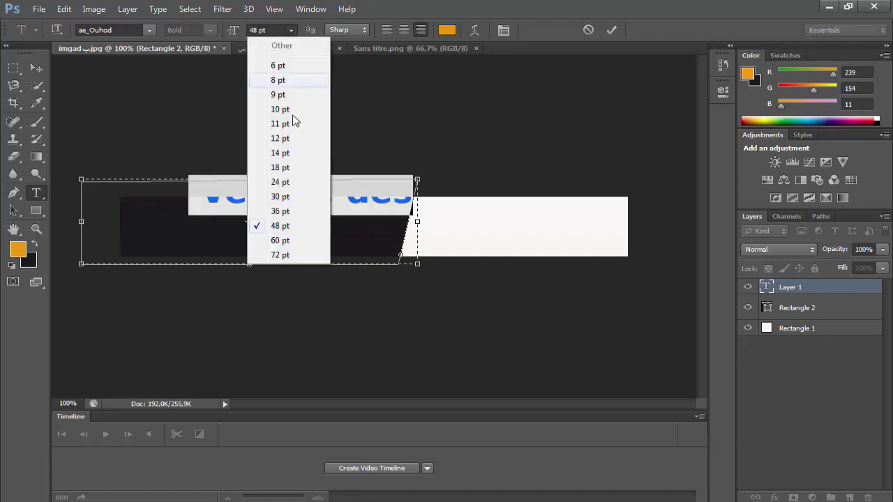
{"action": "left_click", "coordinate": [288, 203]}
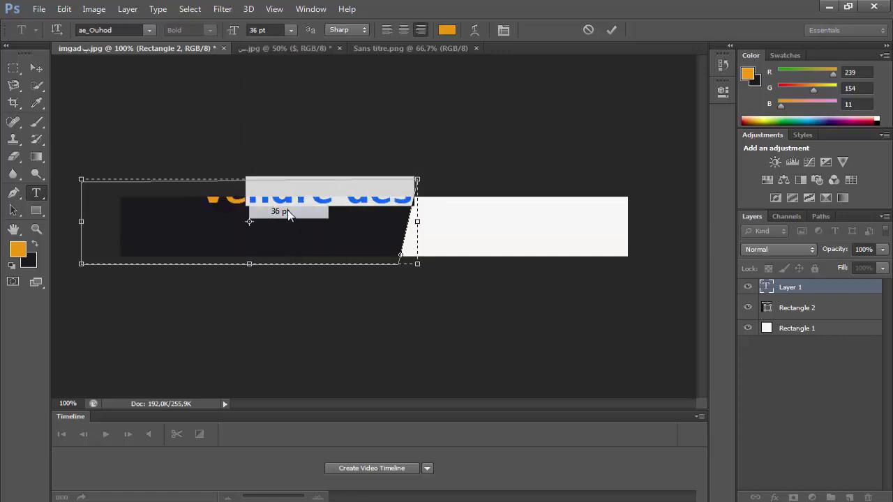
Step: Move the orange text onto the dark area and nudge it into position so that "Vendre des" sits near the centre
{"action": "left_click", "coordinate": [36, 68]}
{"action": "left_click_drag", "start_coordinate": [285, 181], "coordinate": [225, 222]}
{"action": "key", "text": "Up"}
{"action": "key", "text": "Up"}
{"action": "key", "text": "Up"}
{"action": "key", "text": "Up"}
{"action": "key", "text": "Up"}
{"action": "key", "text": "Up"}
{"action": "key", "text": "Up"}
{"action": "key", "text": "Up"}
{"action": "key", "text": "Up"}
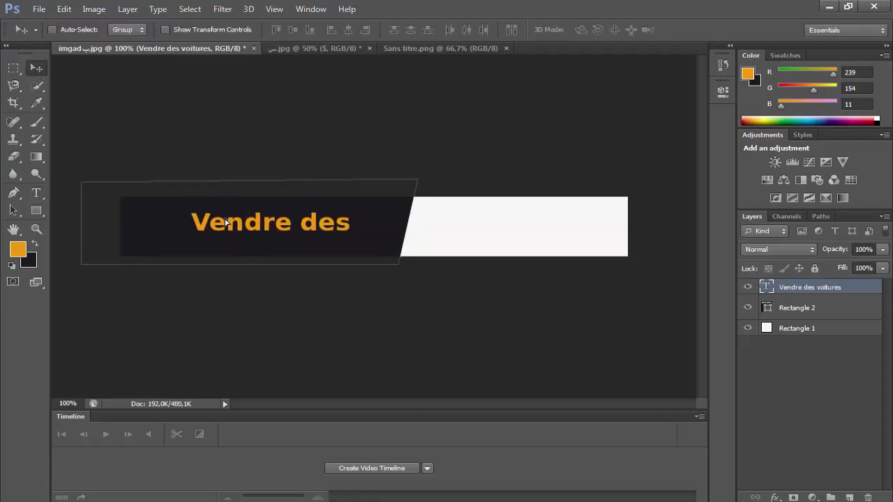
{"action": "key", "text": "Down"}
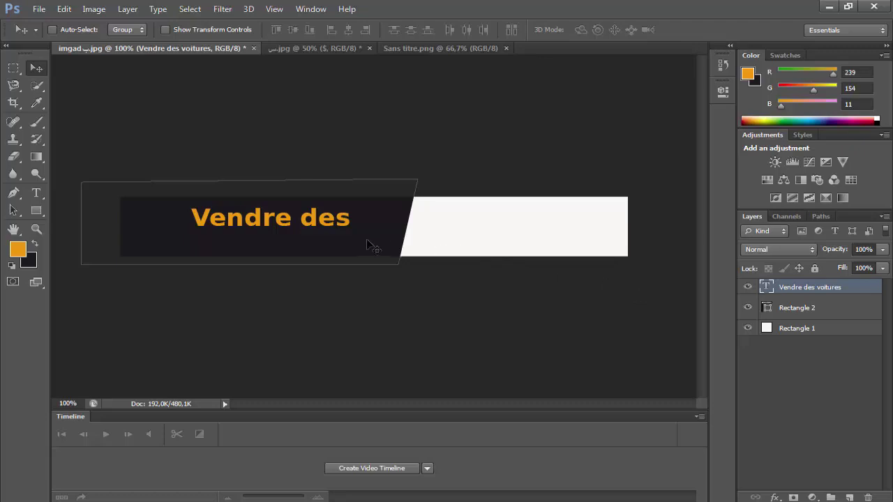
{"action": "key", "text": "Left"}
{"action": "key", "text": "Down"}
{"action": "key", "text": "Left"}
{"action": "key", "text": "Down"}
{"action": "key", "text": "Right"}
{"action": "key", "text": "Right"}
{"action": "key", "text": "Right"}
{"action": "key", "text": "Right"}
{"action": "key", "text": "Right"}
{"action": "key", "text": "Right"}
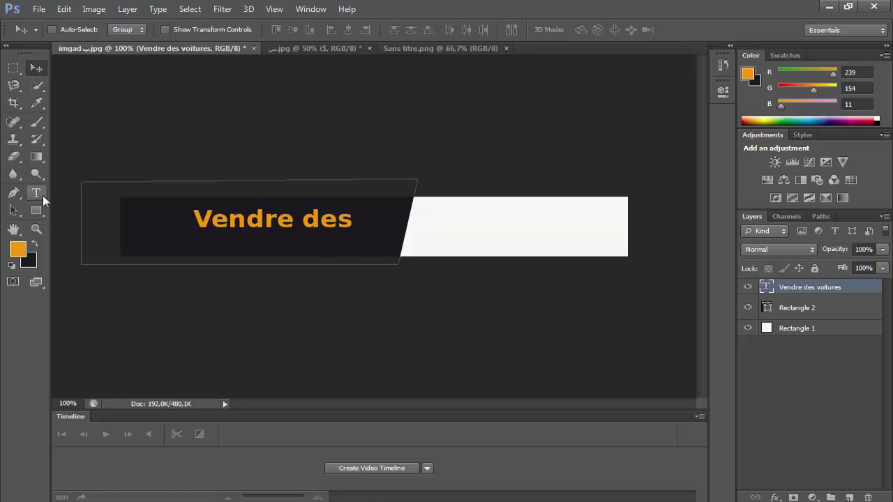
Step: Scale the text down to about 78% width and 71% height and shift it right within the dark area
{"action": "left_click", "coordinate": [63, 8]}
{"action": "left_click", "coordinate": [111, 255]}
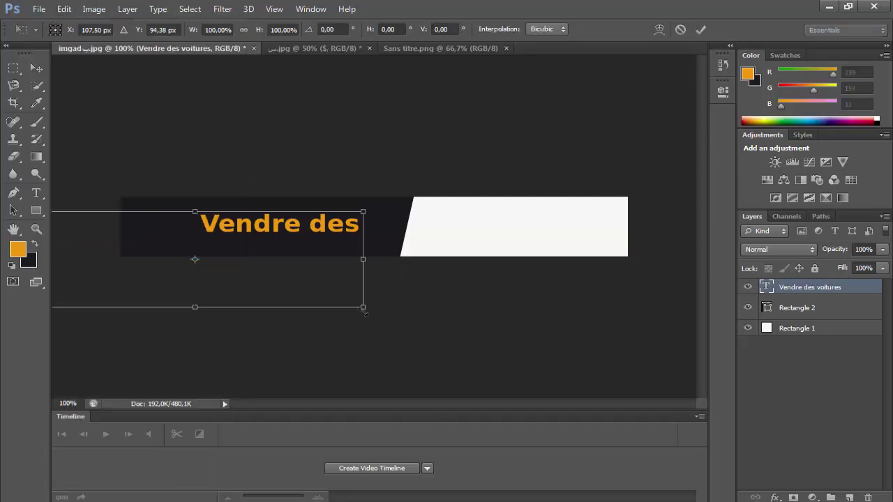
{"action": "left_click_drag", "start_coordinate": [365, 314], "coordinate": [289, 282]}
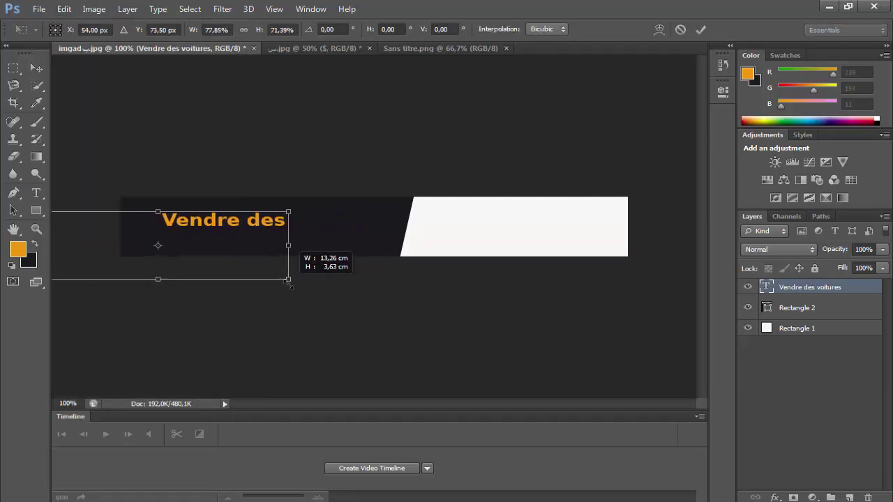
{"action": "left_click_drag", "start_coordinate": [273, 252], "coordinate": [351, 280]}
{"action": "key", "text": "Return"}
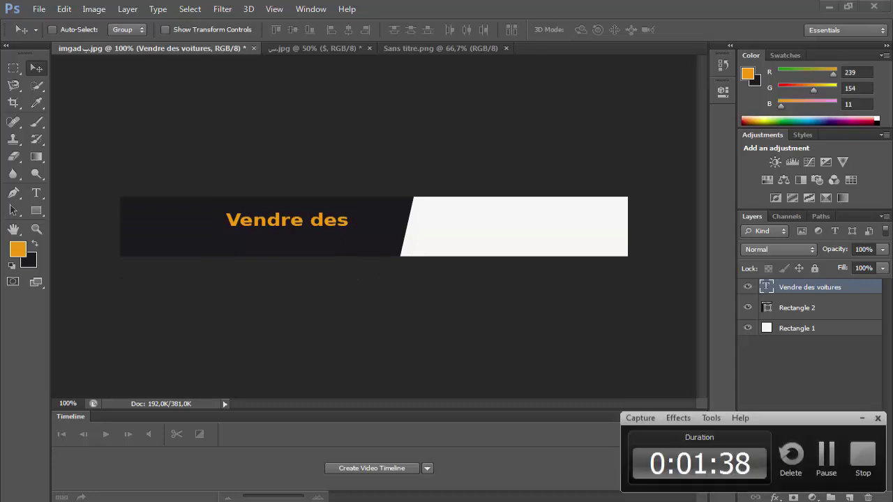
Step: Replace the word "voitures" with "car" in the orange text, keeping the orange text colour
{"action": "left_click", "coordinate": [38, 196]}
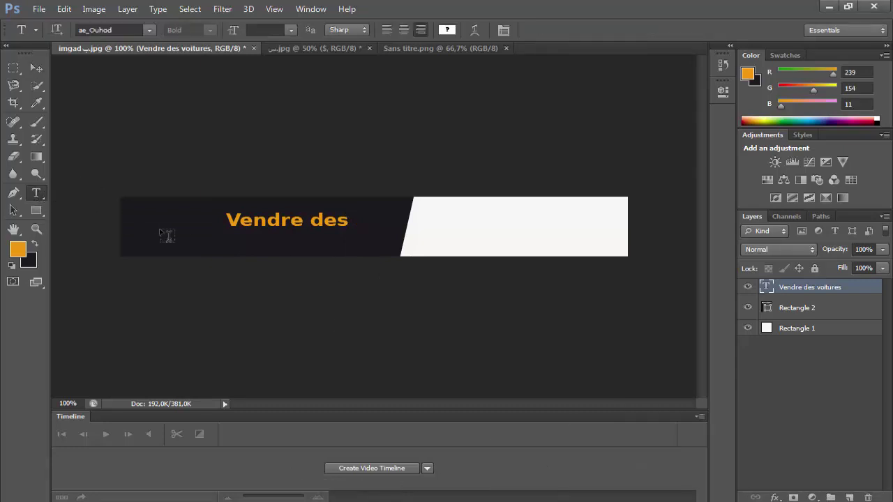
{"action": "left_click", "coordinate": [212, 271]}
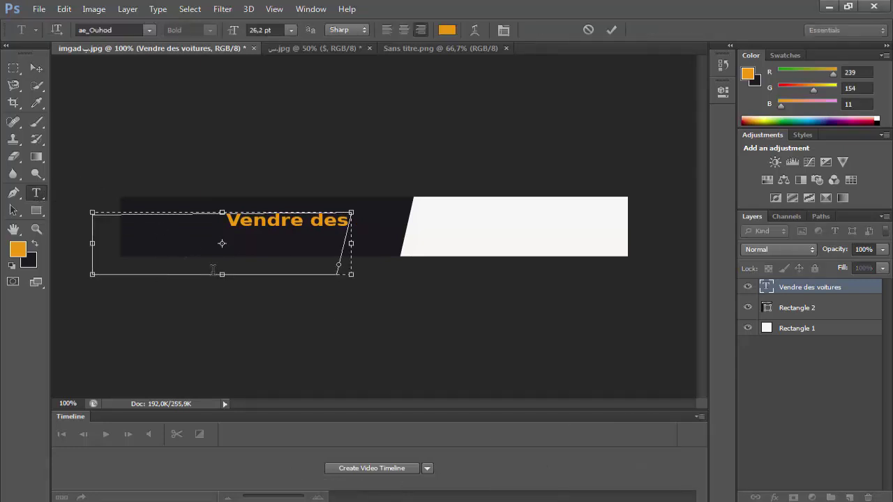
{"action": "double_click", "coordinate": [180, 249]}
{"action": "left_click", "coordinate": [35, 243]}
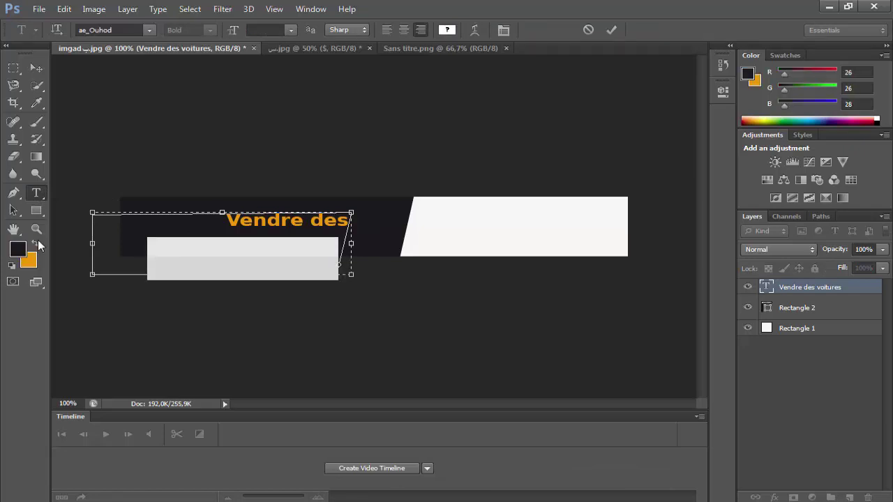
{"action": "left_click", "coordinate": [34, 243]}
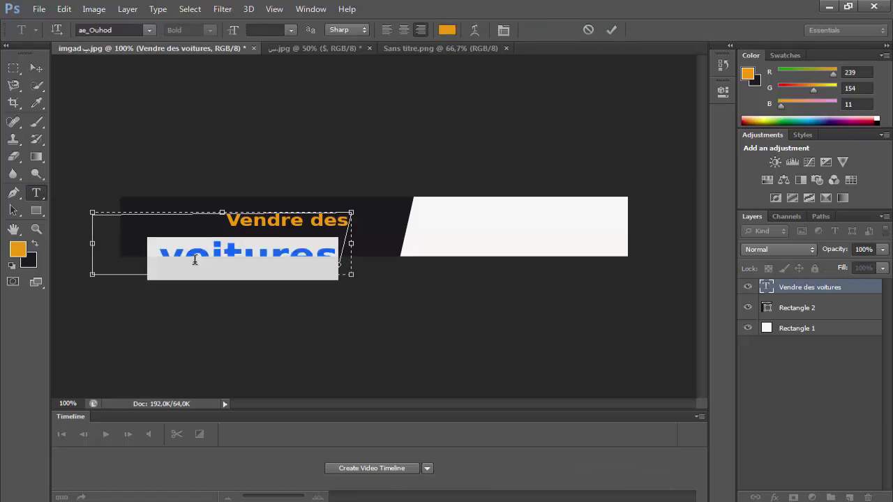
{"action": "type", "text": "c"}
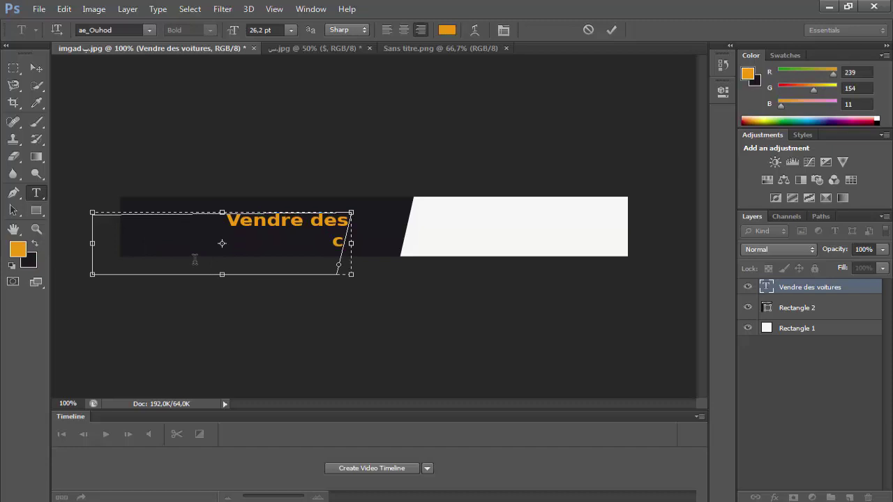
{"action": "type", "text": "ar"}
Step: Cut the word "car" out of the text block so that only "Vendre des" remains in it
{"action": "double_click", "coordinate": [308, 244]}
{"action": "key", "text": "ctrl+c"}
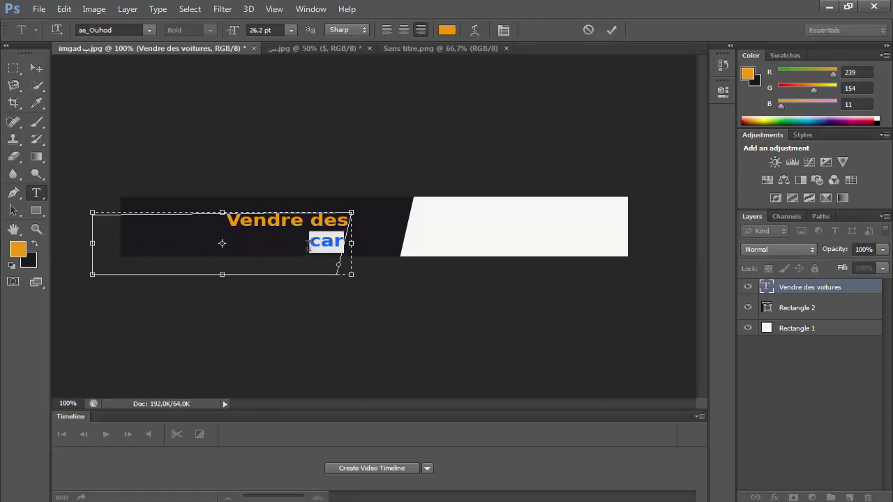
{"action": "right_click", "coordinate": [308, 244]}
{"action": "left_click", "coordinate": [310, 274]}
{"action": "key", "text": "ctrl+Return"}
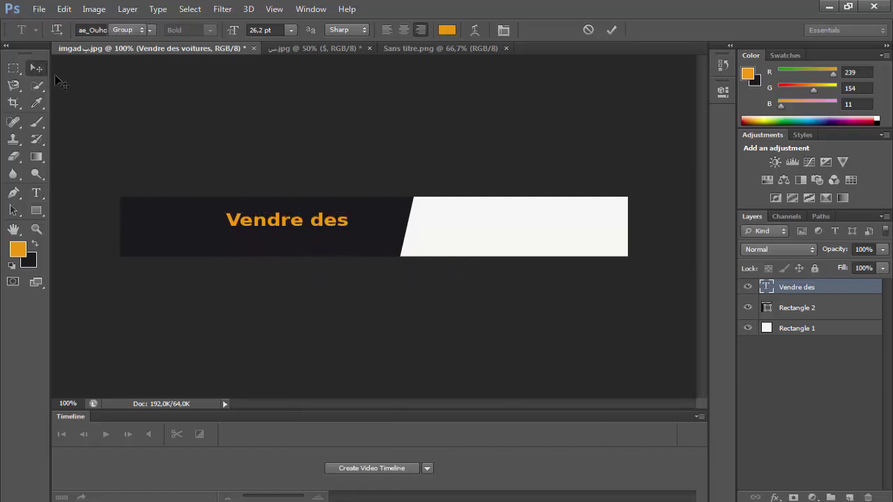
Step: Paste "car" as a separate text layer on the white part of the banner
{"action": "key", "text": "v"}
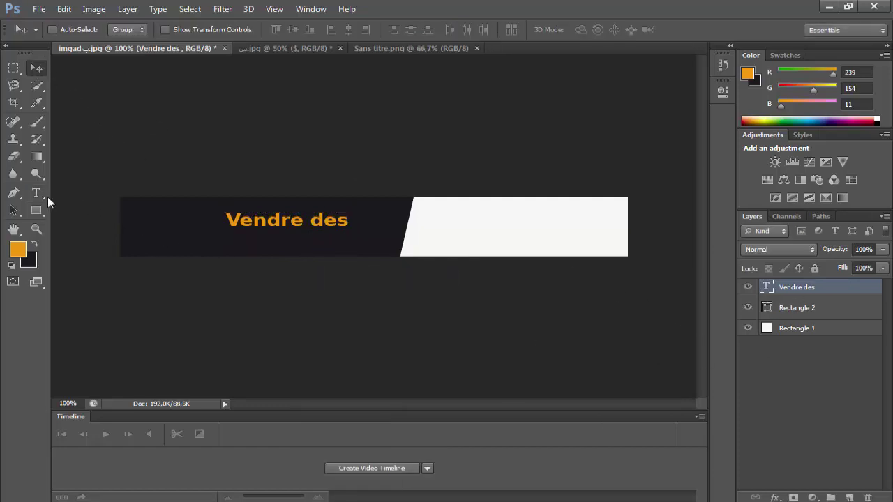
{"action": "key", "text": "t"}
{"action": "left_click", "coordinate": [460, 247]}
{"action": "right_click", "coordinate": [462, 246]}
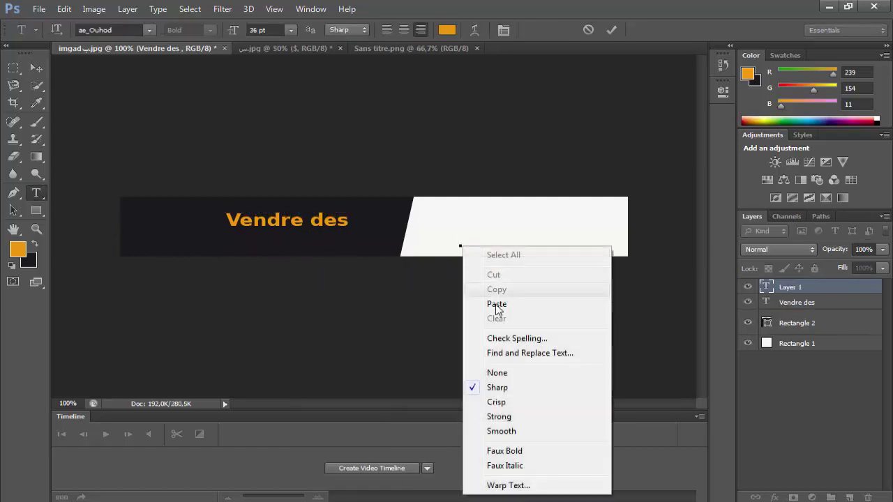
{"action": "left_click", "coordinate": [497, 305]}
Step: Set the font of the "car" text to Amoky Halftone Typeface
{"action": "double_click", "coordinate": [431, 237]}
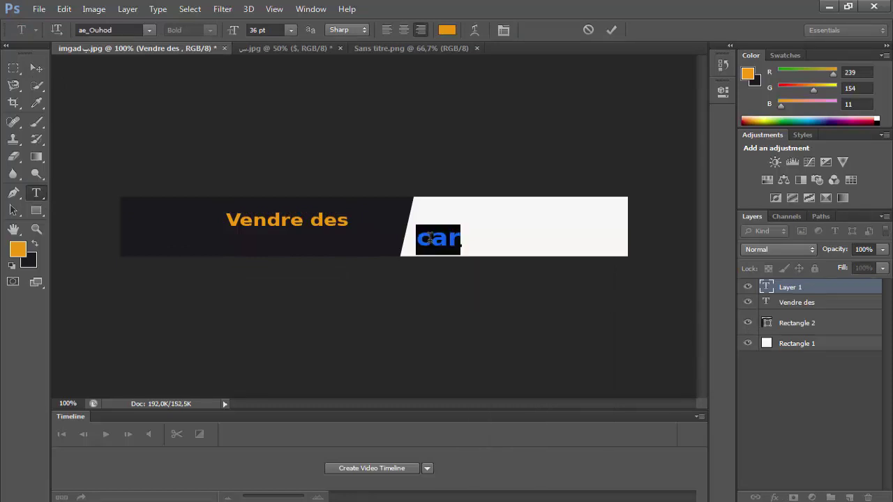
{"action": "left_click", "coordinate": [152, 30]}
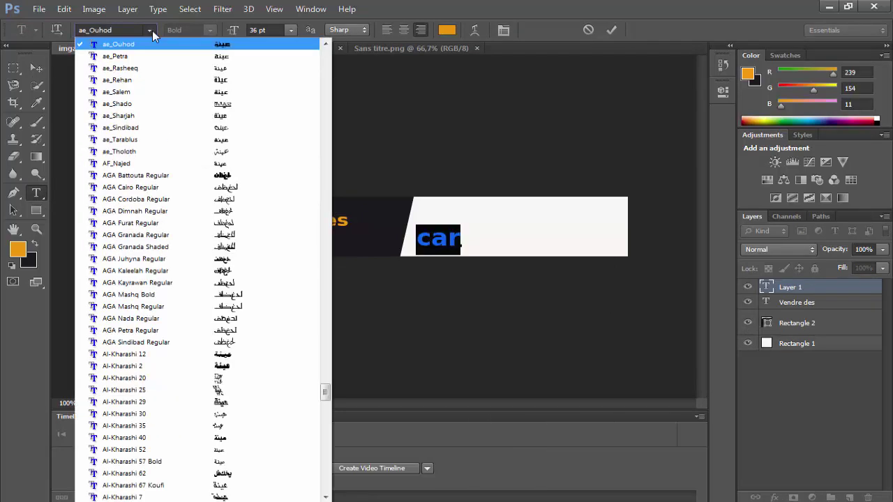
{"action": "left_click_drag", "start_coordinate": [327, 395], "coordinate": [325, 56]}
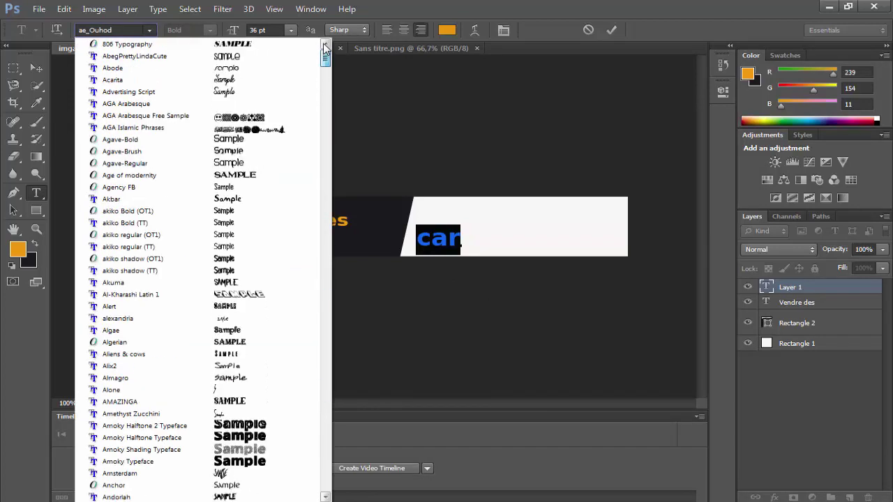
{"action": "left_click", "coordinate": [289, 437]}
{"action": "left_click", "coordinate": [415, 241]}
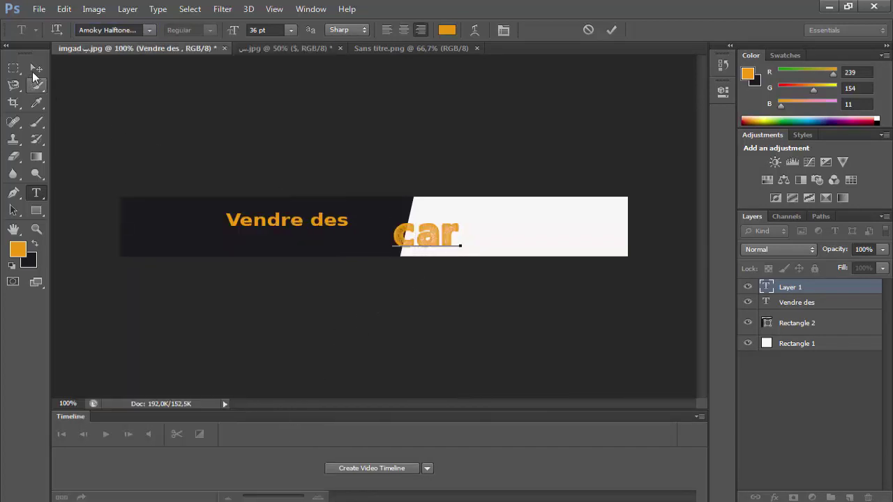
Step: Move "car" onto the dark area left of "Vendre des" and shift both texts right towards the slanted edge
{"action": "left_click", "coordinate": [34, 69]}
{"action": "left_click_drag", "start_coordinate": [425, 219], "coordinate": [203, 207]}
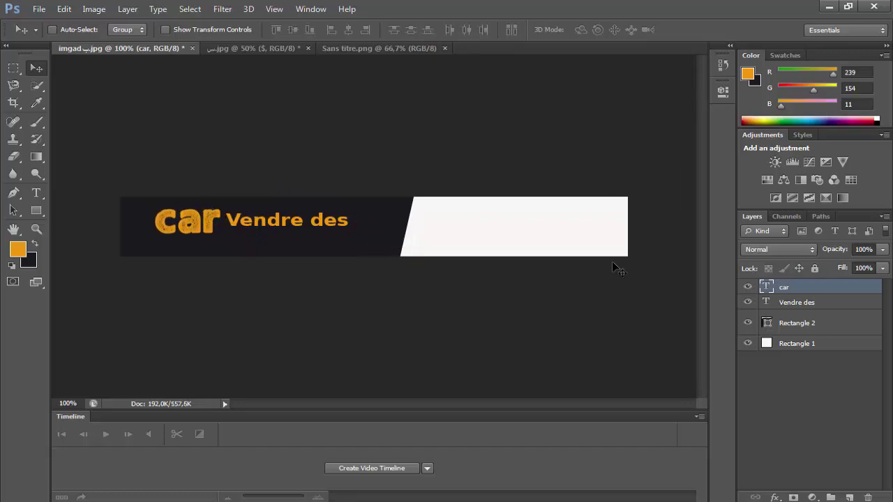
{"action": "left_click", "coordinate": [775, 307]}
{"action": "left_click_drag", "start_coordinate": [368, 222], "coordinate": [407, 218]}
{"action": "left_click", "coordinate": [775, 325]}
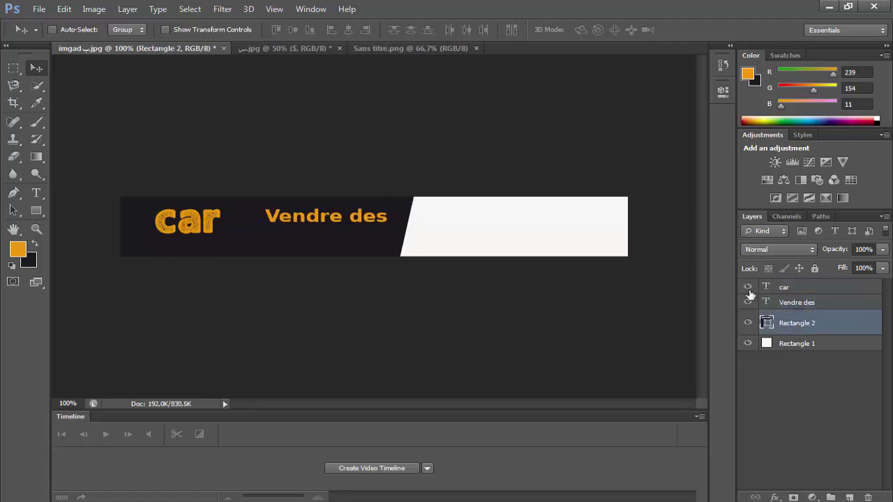
{"action": "left_click", "coordinate": [799, 293]}
{"action": "left_click_drag", "start_coordinate": [240, 229], "coordinate": [261, 225]}
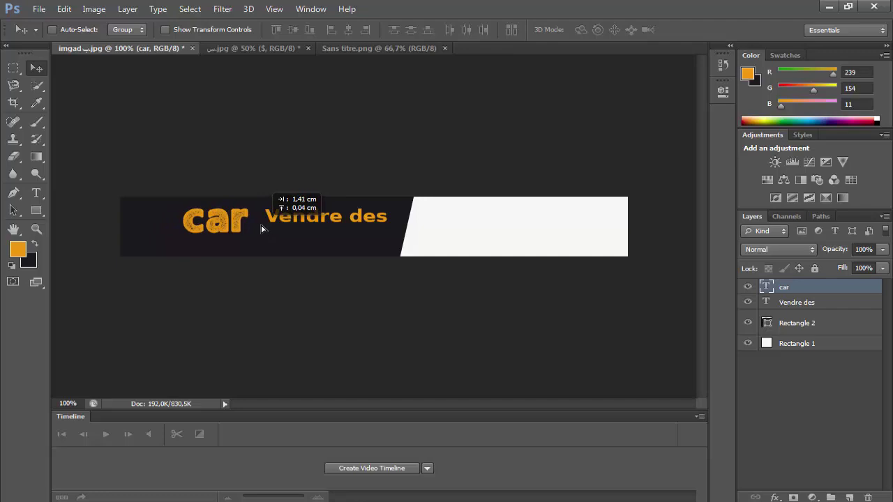
Step: Nudge "Vendre des" down slightly so that it lines up with the middle of "car"
{"action": "left_click", "coordinate": [792, 302]}
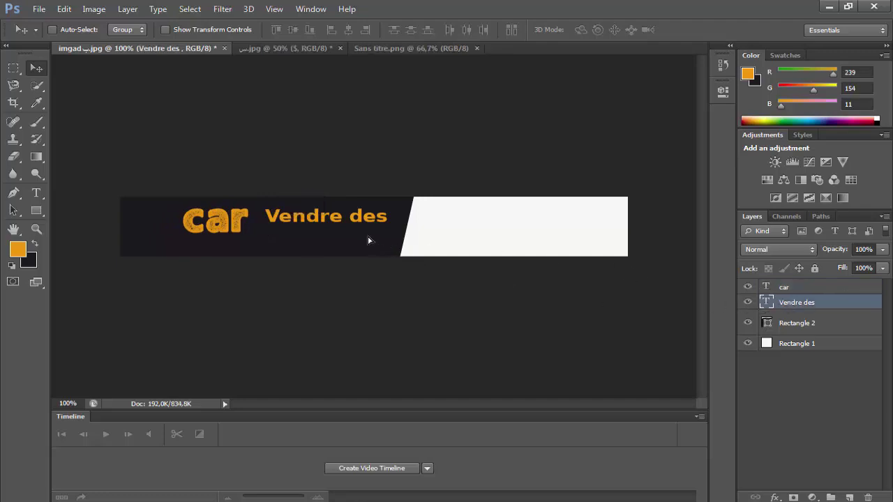
{"action": "left_click_drag", "start_coordinate": [368, 240], "coordinate": [370, 242]}
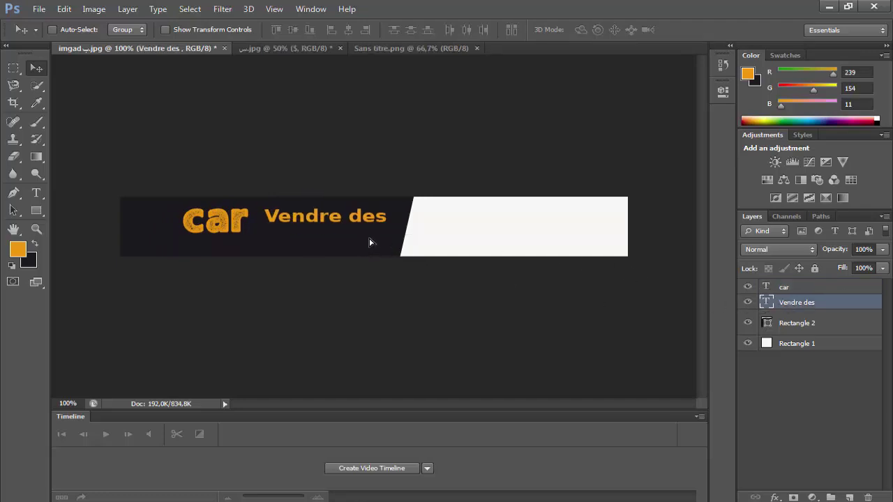
{"action": "key", "text": "Down"}
{"action": "key", "text": "Down"}
{"action": "key", "text": "Down"}
{"action": "key", "text": "Down"}
{"action": "key", "text": "Down"}
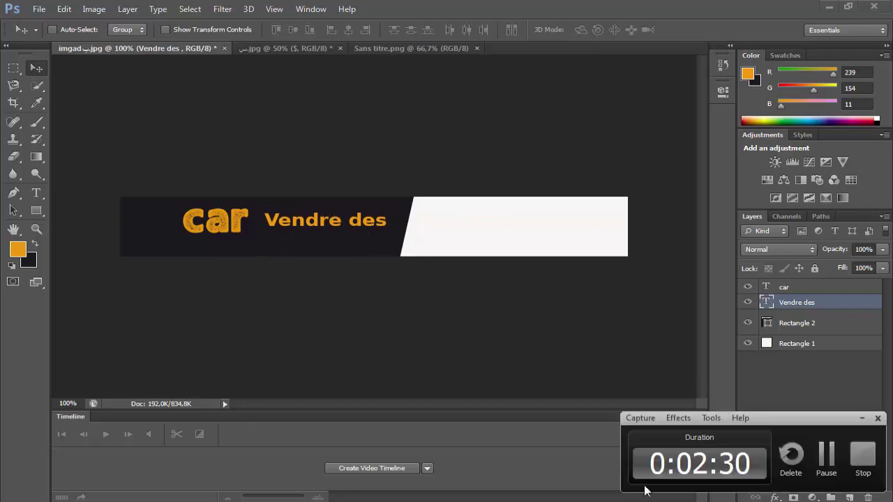
Step: Add a new text "avice" just below "car" on the dark area
{"action": "left_click", "coordinate": [786, 288]}
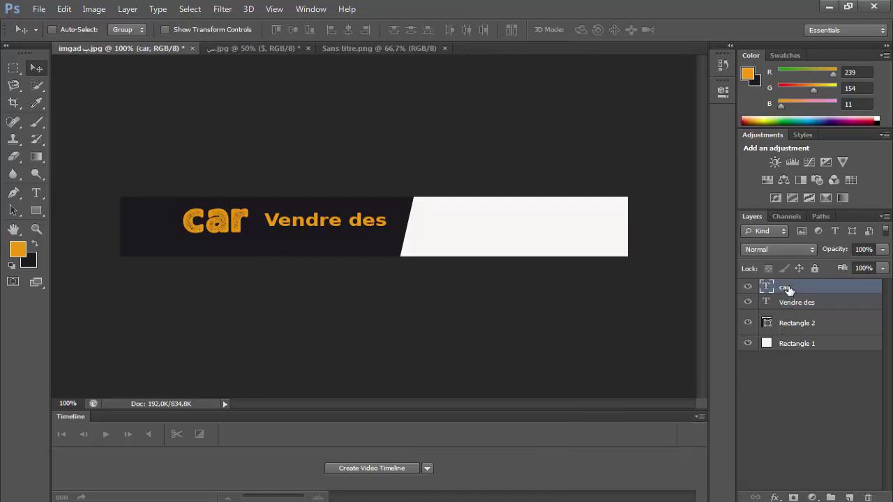
{"action": "left_click", "coordinate": [37, 193]}
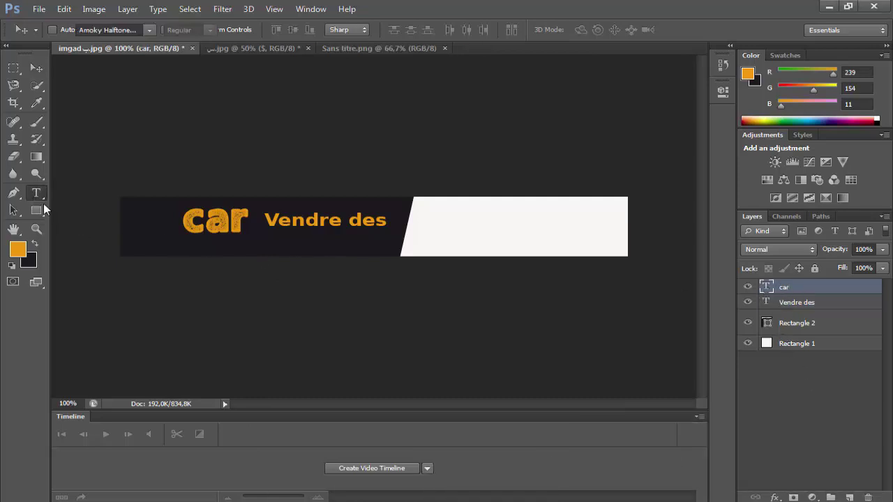
{"action": "left_click", "coordinate": [245, 251]}
{"action": "type", "text": "avice"}
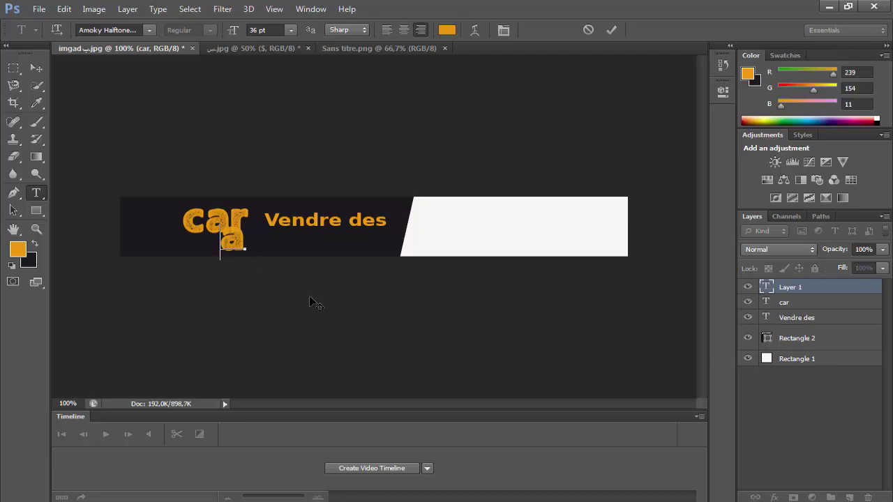
Step: Try several fonts on the "avice" text and set it to Aliens & cows
{"action": "double_click", "coordinate": [197, 239]}
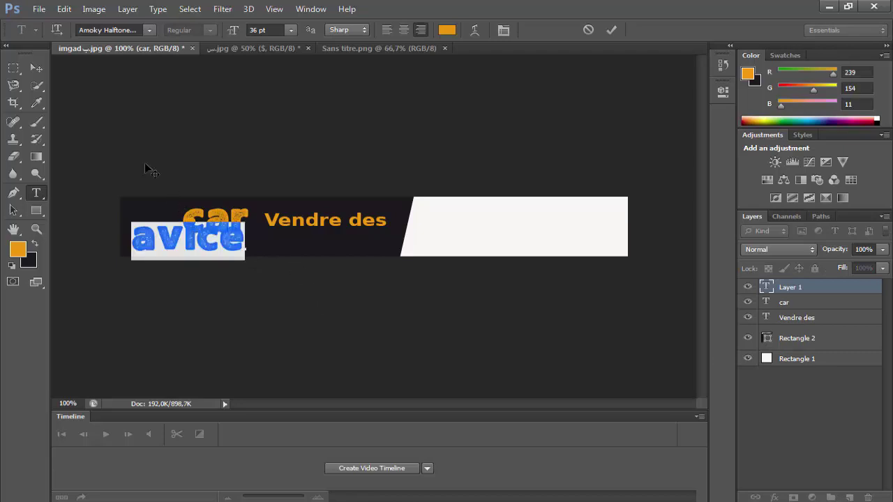
{"action": "left_click", "coordinate": [134, 30]}
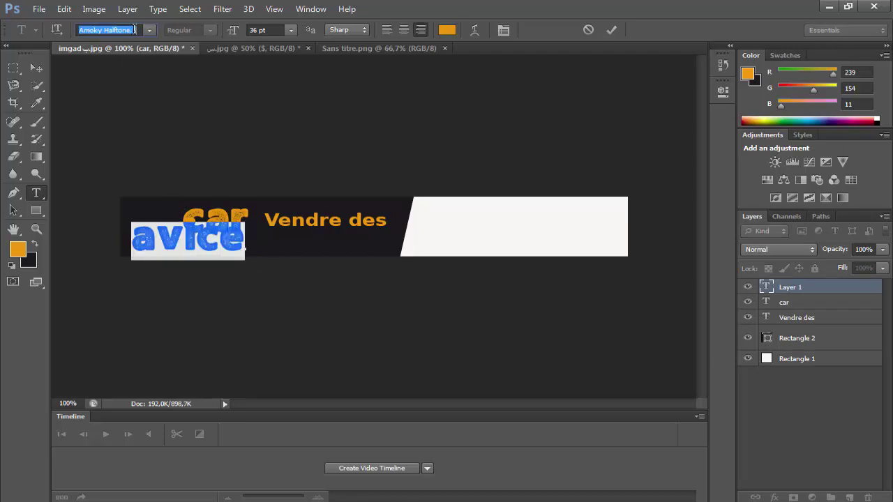
{"action": "key", "text": "Up"}
{"action": "key", "text": "Up"}
{"action": "key", "text": "Up"}
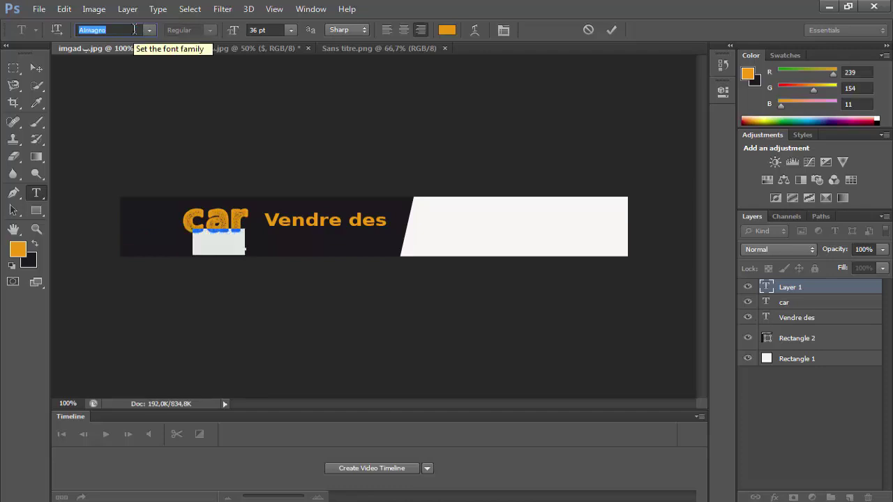
{"action": "key", "text": "Up"}
{"action": "key", "text": "Up"}
{"action": "key", "text": "Up"}
{"action": "key", "text": "Up"}
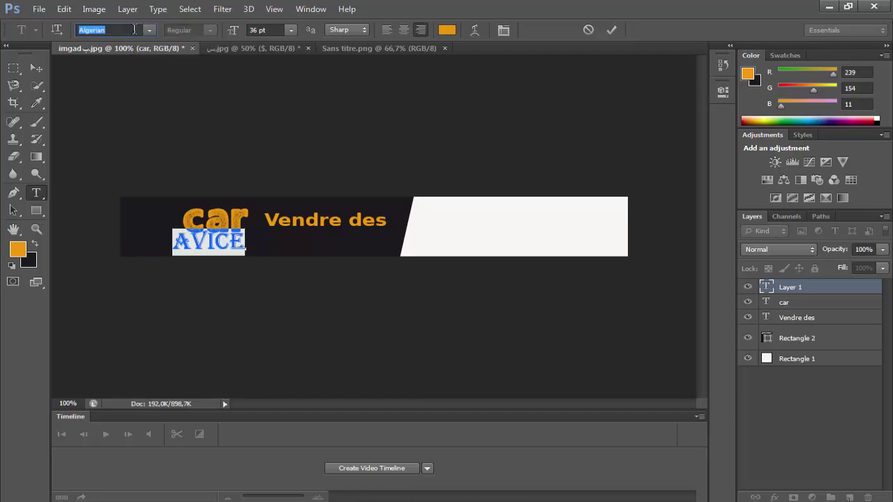
{"action": "key", "text": "Down"}
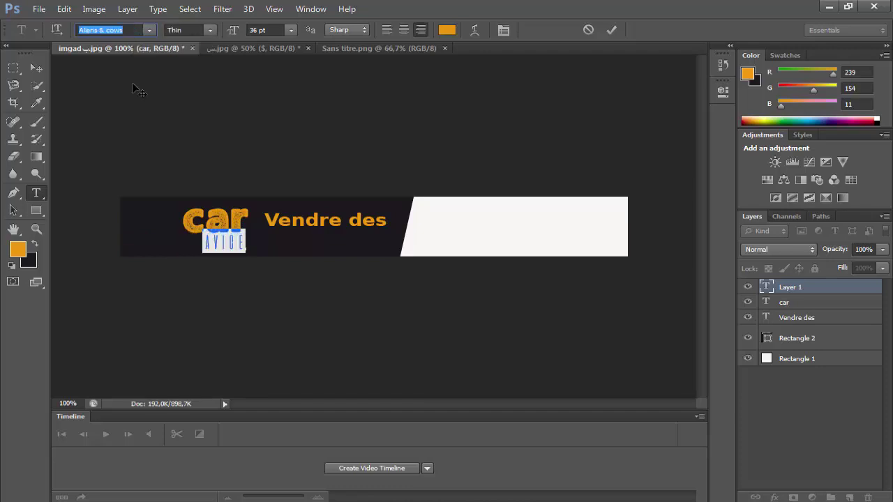
Step: Scale the "avice" text to about 136% width and 61% height and position it centred beneath "car"
{"action": "left_click", "coordinate": [64, 9]}
{"action": "left_click", "coordinate": [158, 255]}
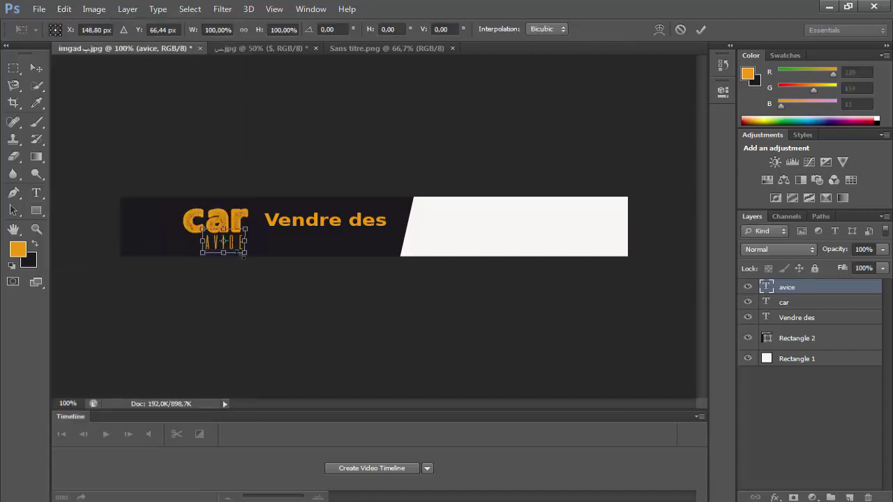
{"action": "mouse_move", "coordinate": [243, 256]}
{"action": "left_mouse_down"}
{"action": "mouse_move", "coordinate": [254, 248]}
{"action": "mouse_move", "coordinate": [234, 245]}
{"action": "left_mouse_up"}
{"action": "key", "text": "Left"}
{"action": "key", "text": "Left"}
{"action": "key", "text": "Left"}
{"action": "key", "text": "Left"}
{"action": "key", "text": "Down"}
{"action": "key", "text": "Down"}
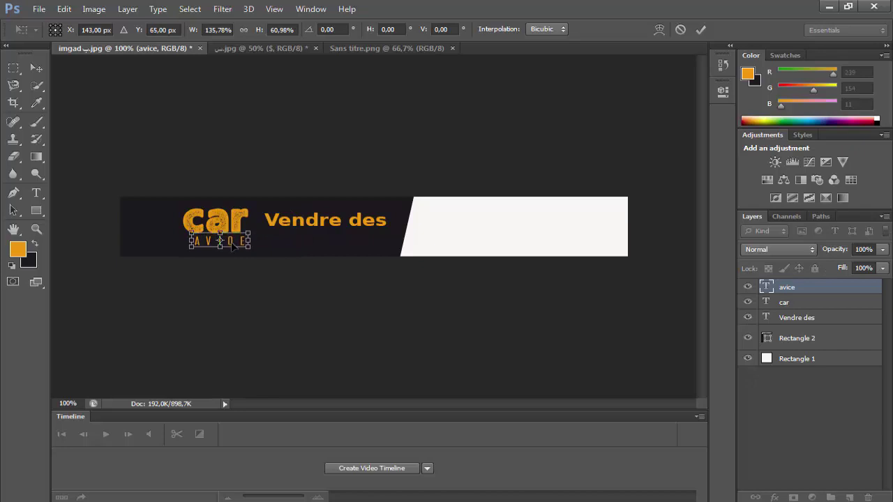
{"action": "key", "text": "Return"}
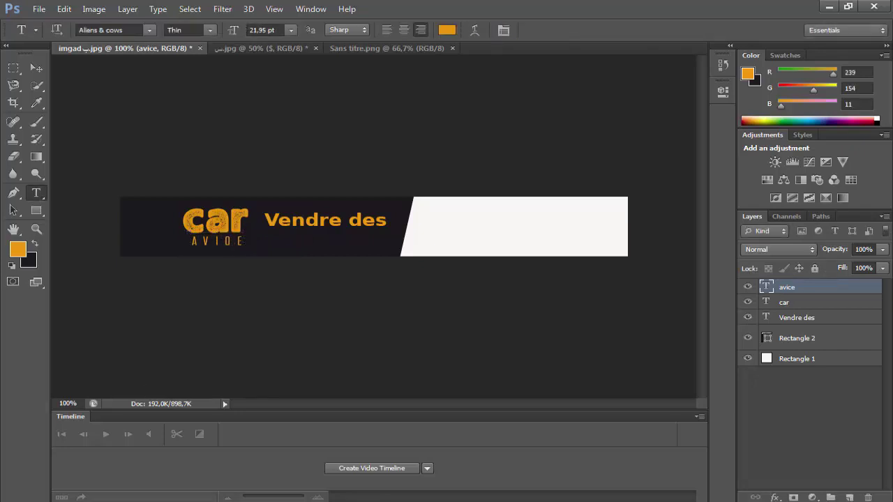
Step: Draw an orange ellipse of about 58 × 57 px on the dark area left of "car"
{"action": "mouse_move", "coordinate": [104, 499]}
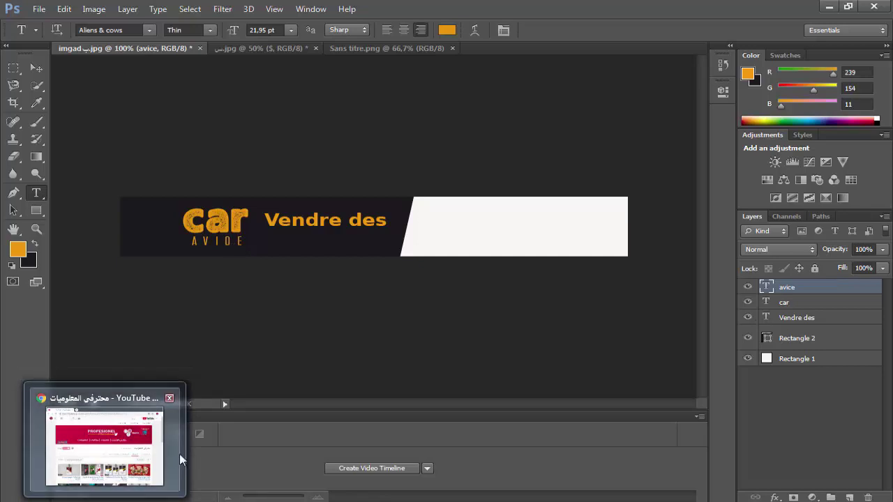
{"action": "left_click", "coordinate": [33, 230]}
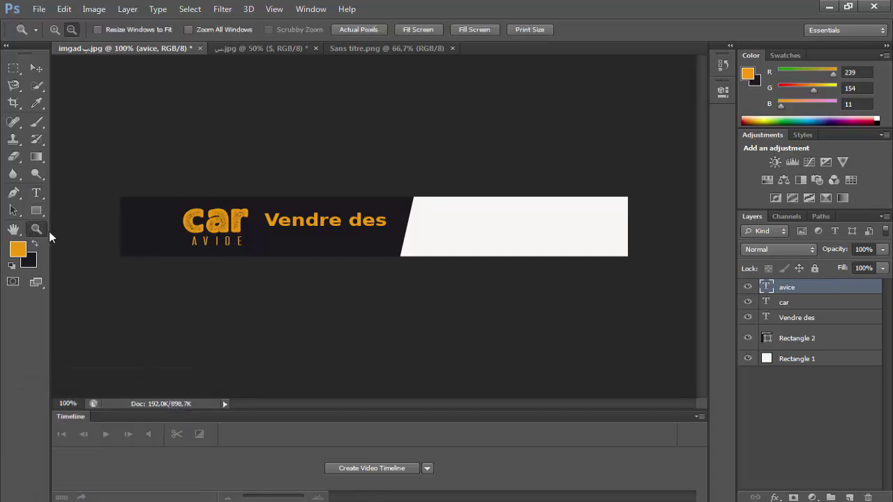
{"action": "left_click", "coordinate": [39, 215]}
{"action": "left_click", "coordinate": [70, 237]}
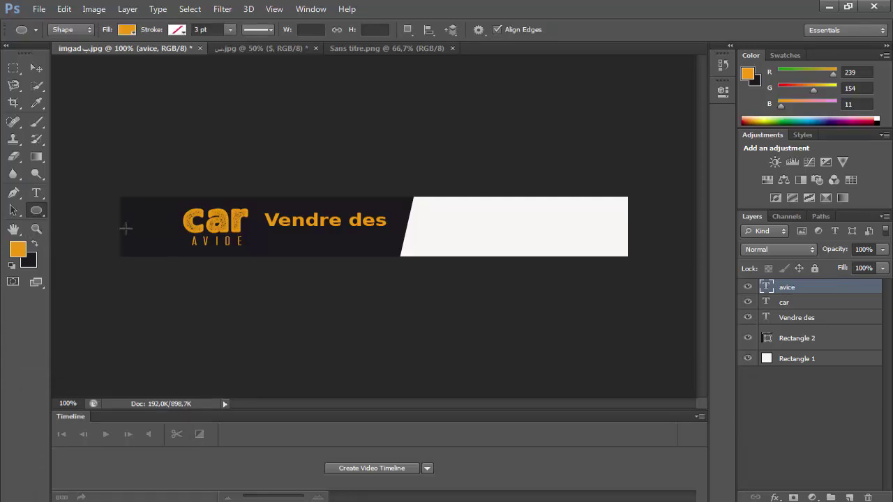
{"action": "left_click_drag", "start_coordinate": [179, 210], "coordinate": [137, 247]}
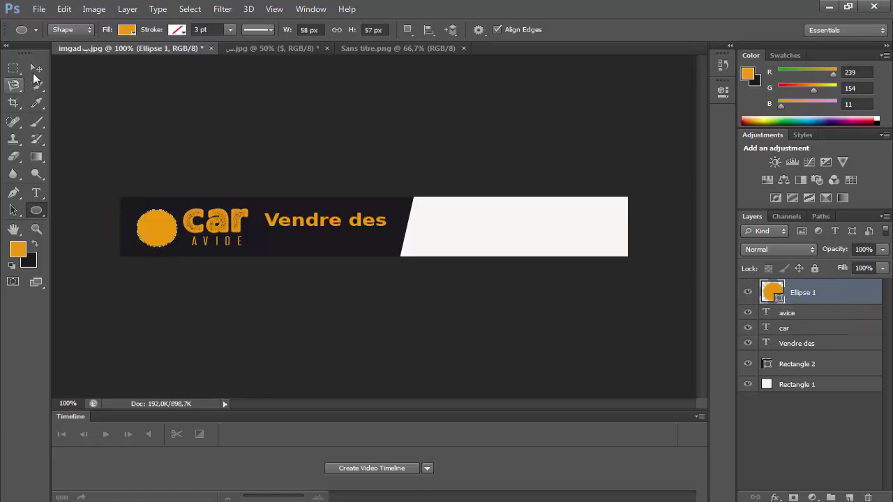
Step: Nudge the orange circle up slightly beside the "car" text
{"action": "left_click", "coordinate": [36, 68]}
{"action": "key", "text": "Up"}
{"action": "key", "text": "Up"}
{"action": "key", "text": "Up"}
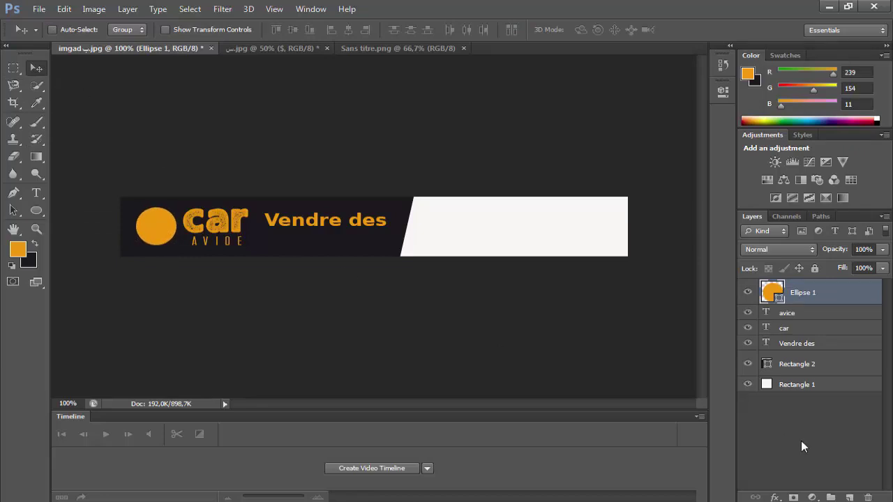
Step: Recolour the circle's fill to the banner's dark tone, #1a1a1c, sampled from the dark section
{"action": "double_click", "coordinate": [779, 298]}
{"action": "left_click", "coordinate": [259, 245]}
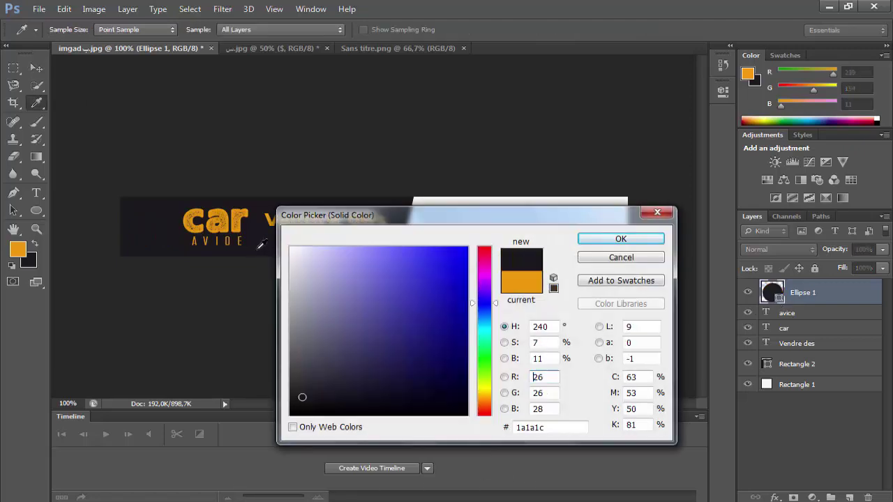
{"action": "left_click", "coordinate": [621, 238]}
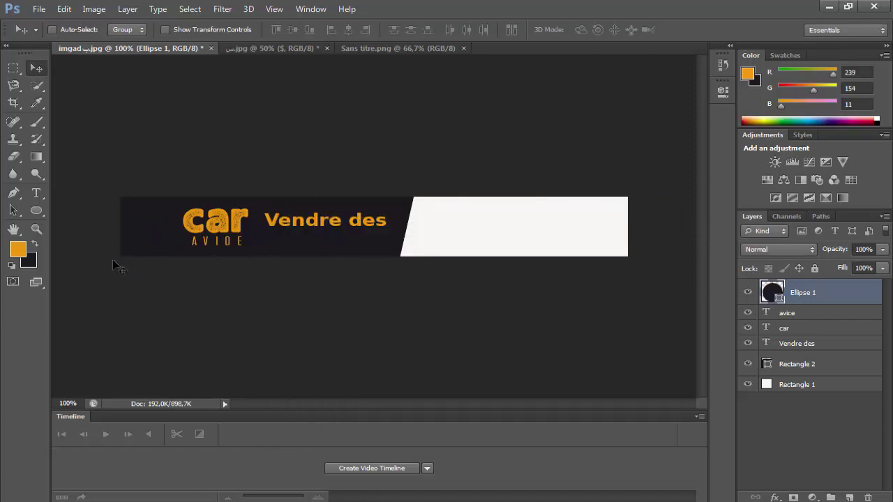
Step: Add a 1 px outside stroke to the circle in orange #e5940c, sampled from the "car" text
{"action": "left_click", "coordinate": [789, 494]}
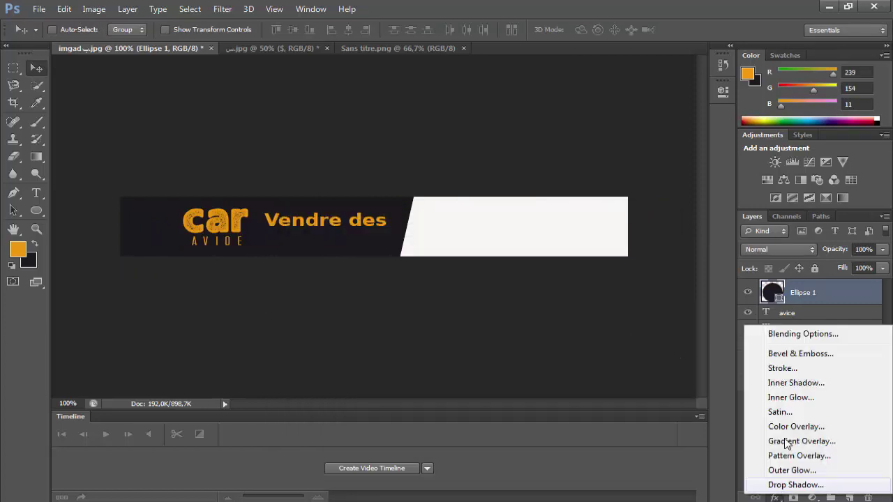
{"action": "left_click", "coordinate": [788, 369]}
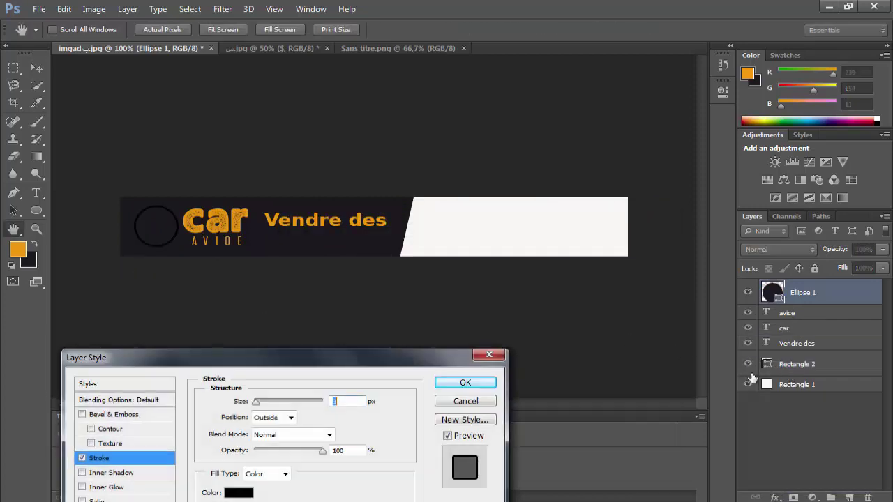
{"action": "left_click_drag", "start_coordinate": [305, 361], "coordinate": [669, 224]}
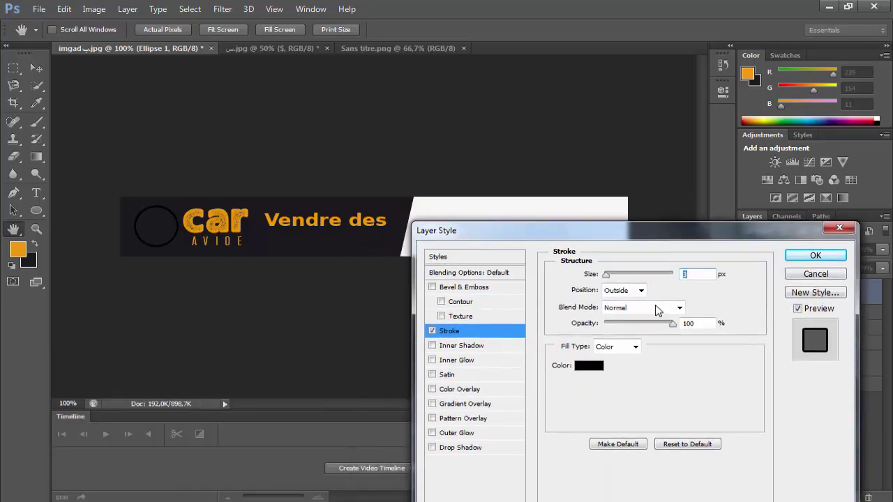
{"action": "left_click", "coordinate": [598, 367]}
{"action": "left_click", "coordinate": [226, 228]}
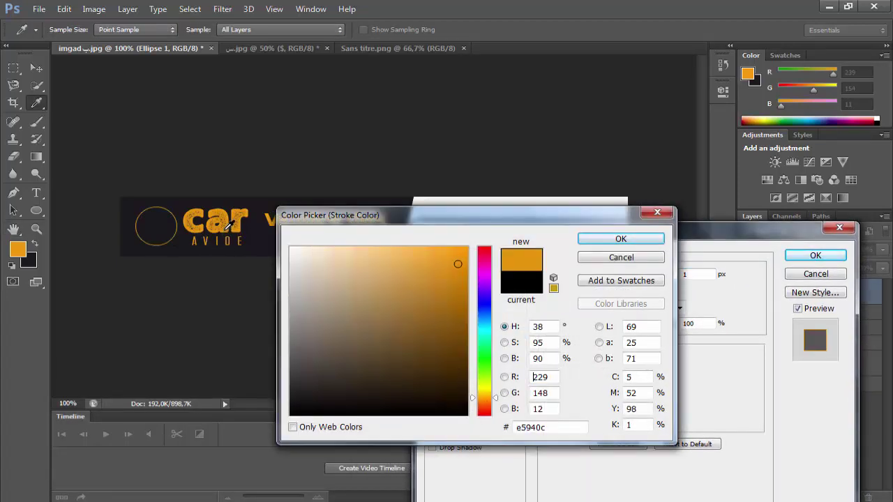
{"action": "left_click", "coordinate": [607, 240]}
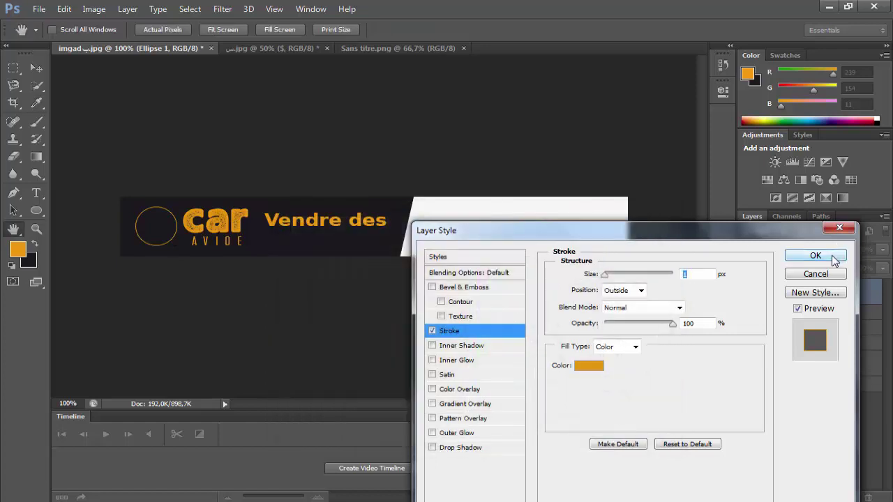
{"action": "left_click", "coordinate": [815, 255]}
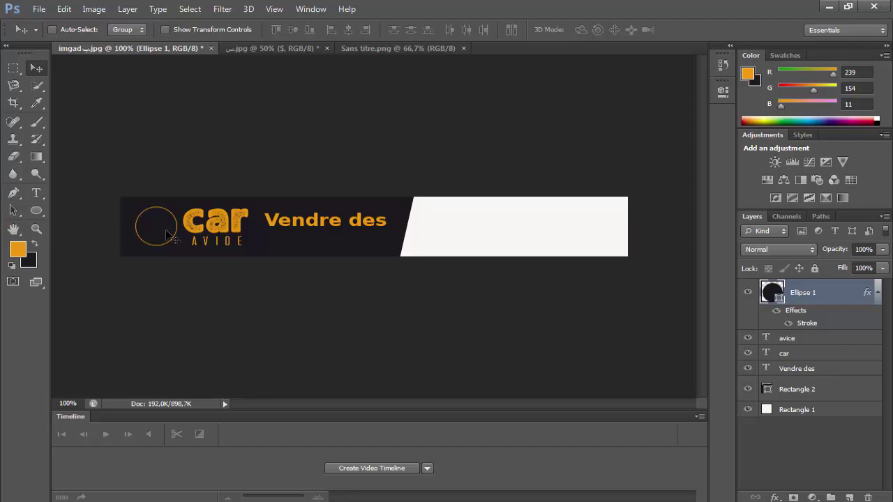
Step: Shift the circle slightly left and up, and move the "avice" and "car" texts together 10 px left and 2 px up
{"action": "left_click_drag", "start_coordinate": [166, 234], "coordinate": [163, 234]}
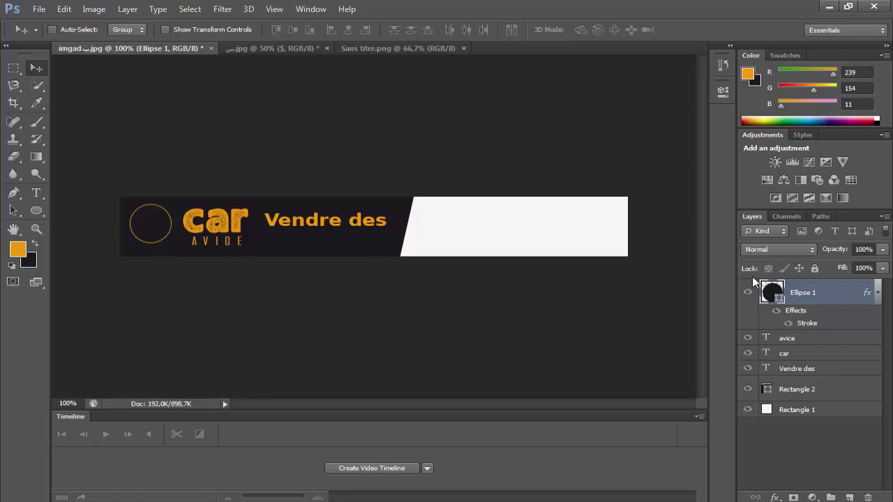
{"action": "left_click", "coordinate": [796, 340]}
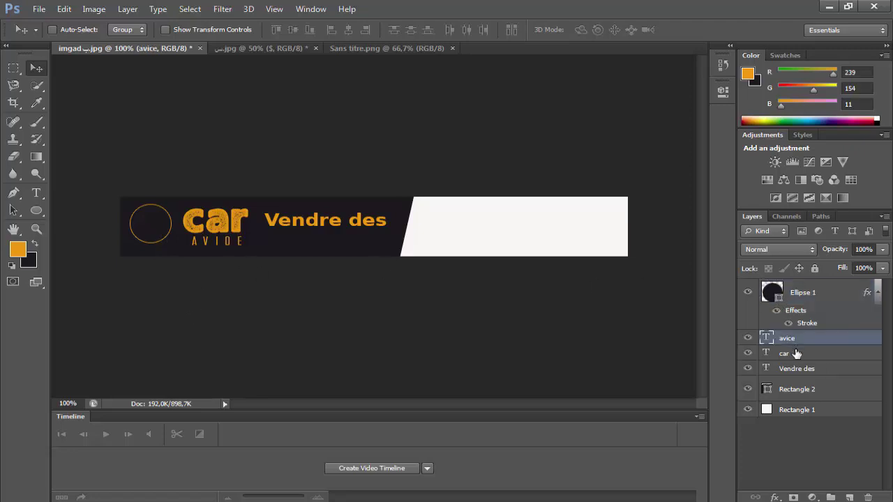
{"action": "left_click", "coordinate": [796, 353], "text": "shift"}
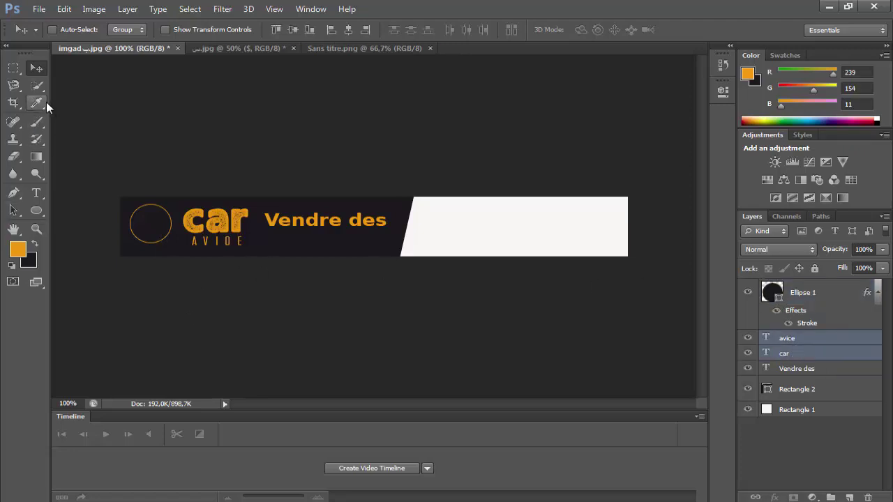
{"action": "key", "text": "Left"}
{"action": "key", "text": "Left"}
{"action": "key", "text": "Left"}
{"action": "key", "text": "Left"}
{"action": "key", "text": "Left"}
{"action": "key", "text": "Left"}
{"action": "key", "text": "Left"}
{"action": "key", "text": "Left"}
{"action": "key", "text": "Left"}
{"action": "key", "text": "Left"}
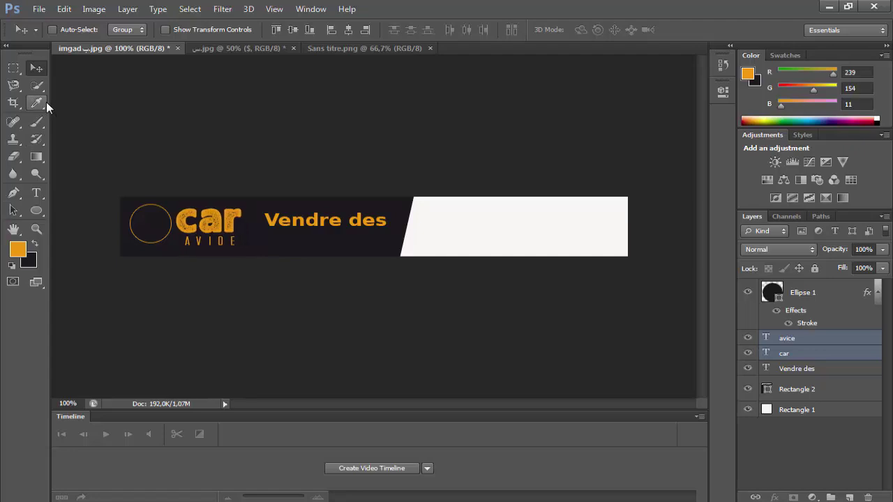
{"action": "key", "text": "Up"}
{"action": "key", "text": "Up"}
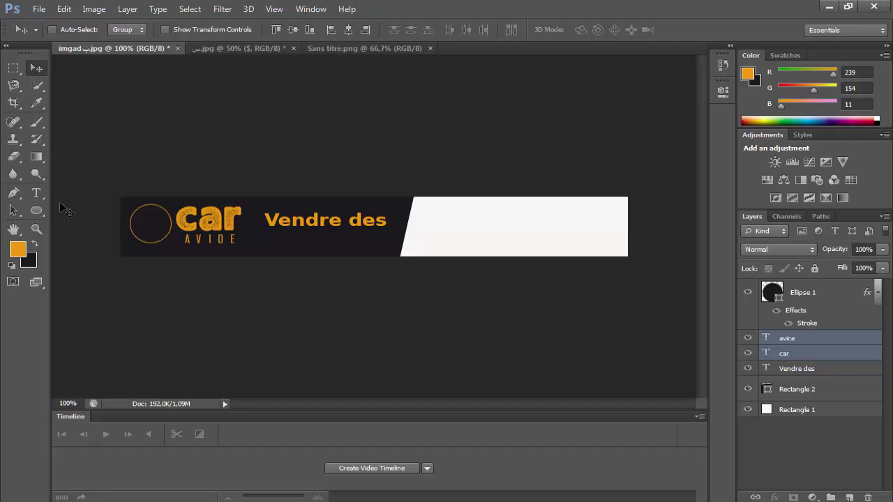
Step: Select the orange car in Sans titre.png with the Quick Selection tool
{"action": "left_click", "coordinate": [356, 49]}
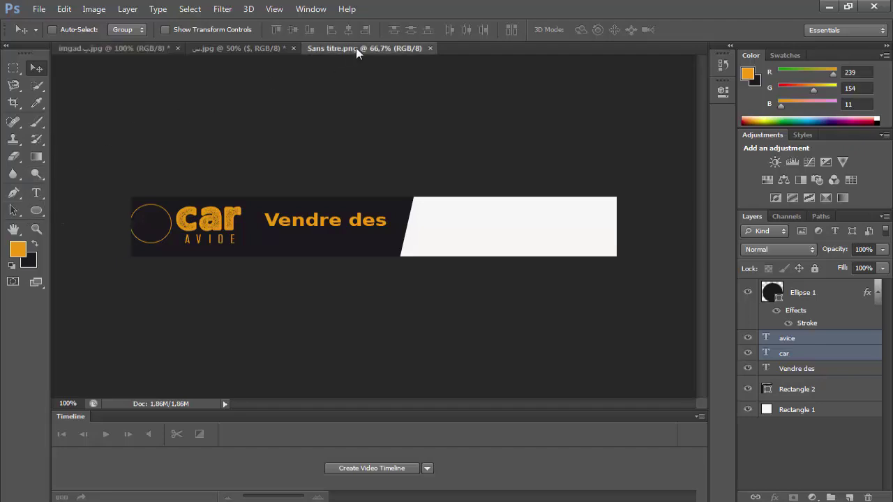
{"action": "left_click_drag", "start_coordinate": [37, 85], "coordinate": [72, 88]}
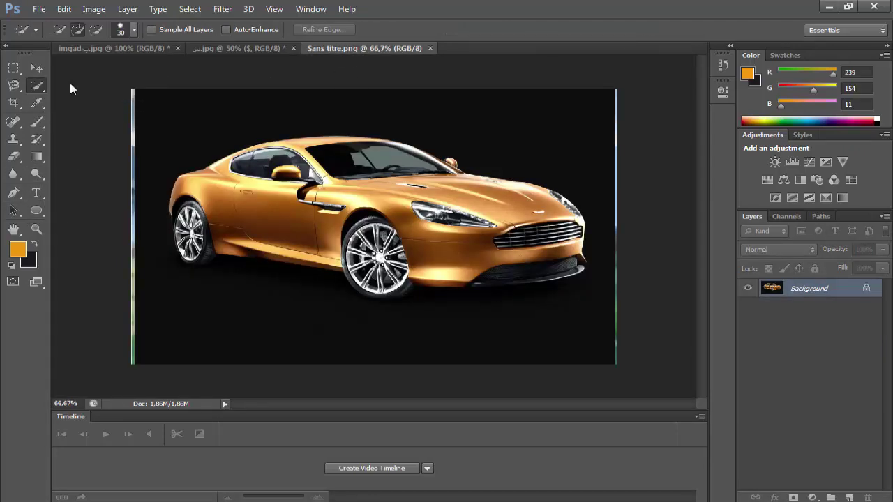
{"action": "mouse_move", "coordinate": [478, 194]}
{"action": "left_mouse_down"}
{"action": "mouse_move", "coordinate": [452, 189]}
{"action": "mouse_move", "coordinate": [498, 252]}
{"action": "mouse_move", "coordinate": [478, 270]}
{"action": "mouse_move", "coordinate": [526, 280]}
{"action": "mouse_move", "coordinate": [414, 276]}
{"action": "mouse_move", "coordinate": [555, 282]}
{"action": "mouse_move", "coordinate": [582, 267]}
{"action": "mouse_move", "coordinate": [551, 240]}
{"action": "mouse_move", "coordinate": [533, 248]}
{"action": "mouse_move", "coordinate": [441, 221]}
{"action": "mouse_move", "coordinate": [480, 240]}
{"action": "mouse_move", "coordinate": [418, 198]}
{"action": "mouse_move", "coordinate": [440, 232]}
{"action": "mouse_move", "coordinate": [430, 220]}
{"action": "mouse_move", "coordinate": [521, 224]}
{"action": "left_mouse_up"}
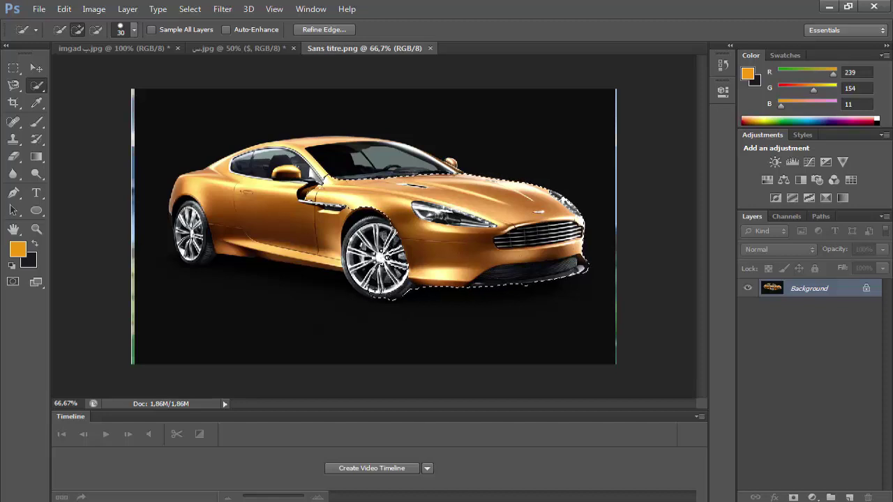
{"action": "mouse_move", "coordinate": [337, 256]}
{"action": "left_mouse_down"}
{"action": "mouse_move", "coordinate": [254, 267]}
{"action": "mouse_move", "coordinate": [241, 214]}
{"action": "mouse_move", "coordinate": [297, 157]}
{"action": "left_mouse_up"}
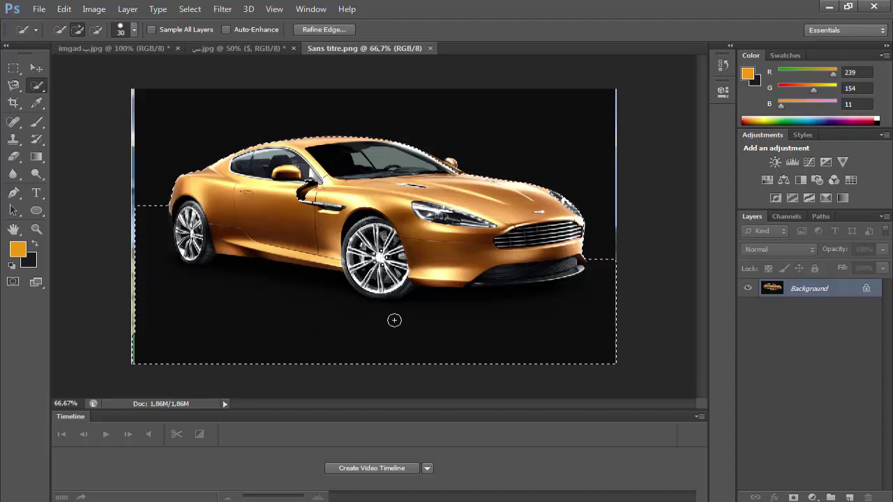
{"action": "left_click", "coordinate": [91, 10]}
{"action": "mouse_move", "coordinate": [197, 17]}
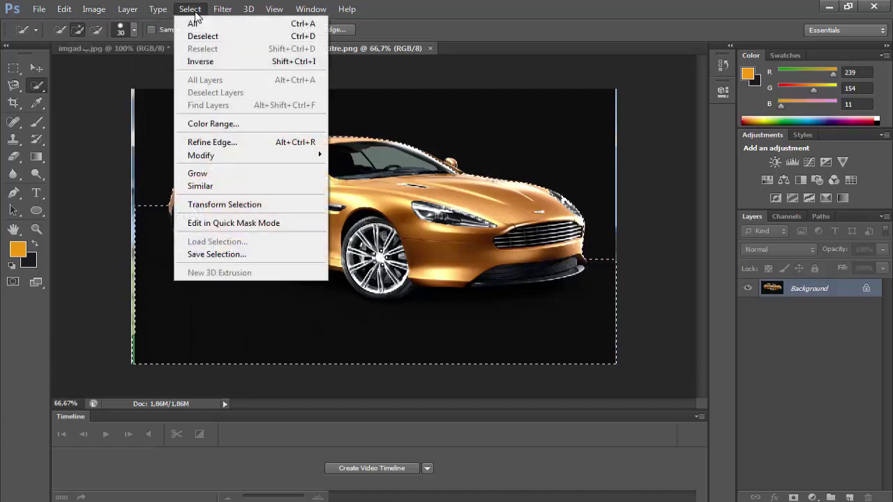
{"action": "left_click", "coordinate": [109, 87]}
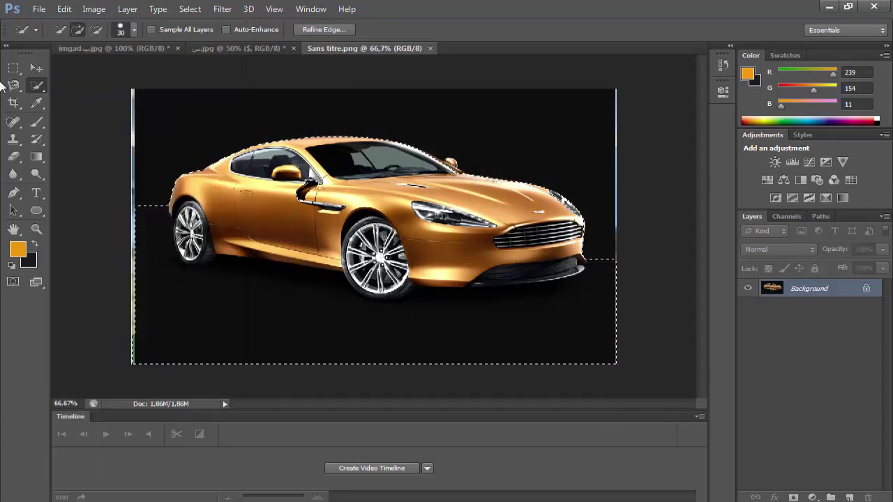
Step: Paste the selected car into the banner document as a new layer
{"action": "left_click", "coordinate": [36, 68]}
{"action": "left_click", "coordinate": [98, 48]}
{"action": "left_click", "coordinate": [64, 9]}
{"action": "left_click", "coordinate": [78, 123]}
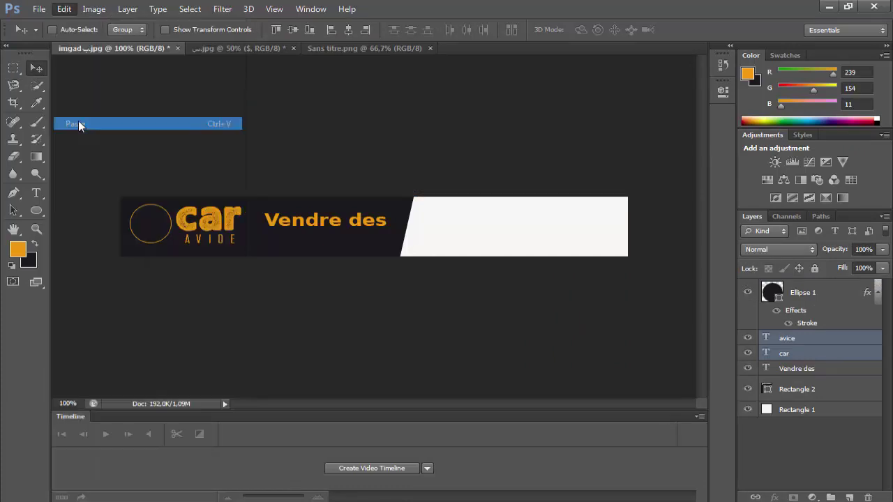
Step: Scale the pasted car down to about the circle's size and place it over the circle, with its layer above Ellipse 1
{"action": "left_click", "coordinate": [63, 9]}
{"action": "left_click", "coordinate": [231, 254]}
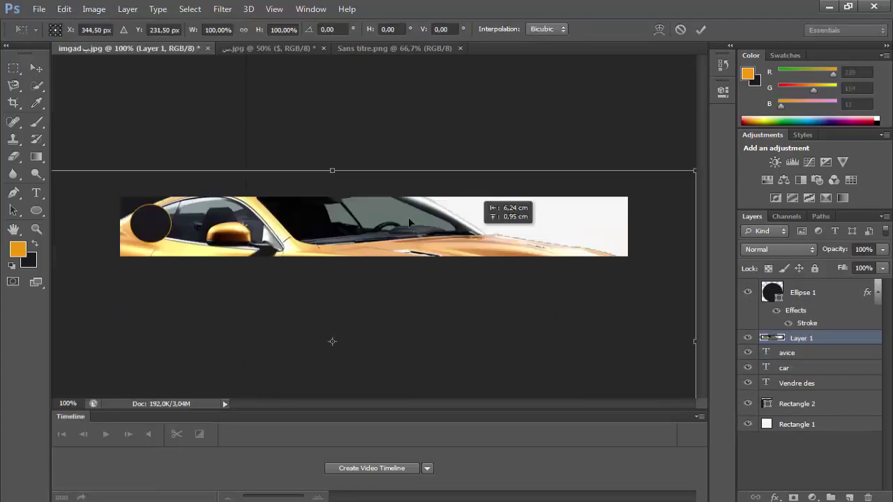
{"action": "left_click_drag", "start_coordinate": [408, 222], "coordinate": [187, 236]}
{"action": "key", "text": "Return"}
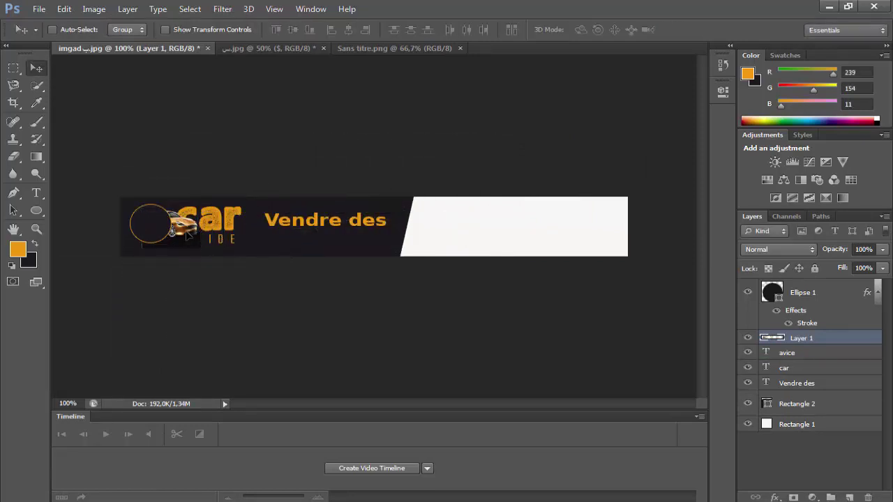
{"action": "left_click_drag", "start_coordinate": [776, 338], "coordinate": [776, 287]}
{"action": "left_click_drag", "start_coordinate": [166, 223], "coordinate": [152, 221]}
{"action": "left_click", "coordinate": [36, 229]}
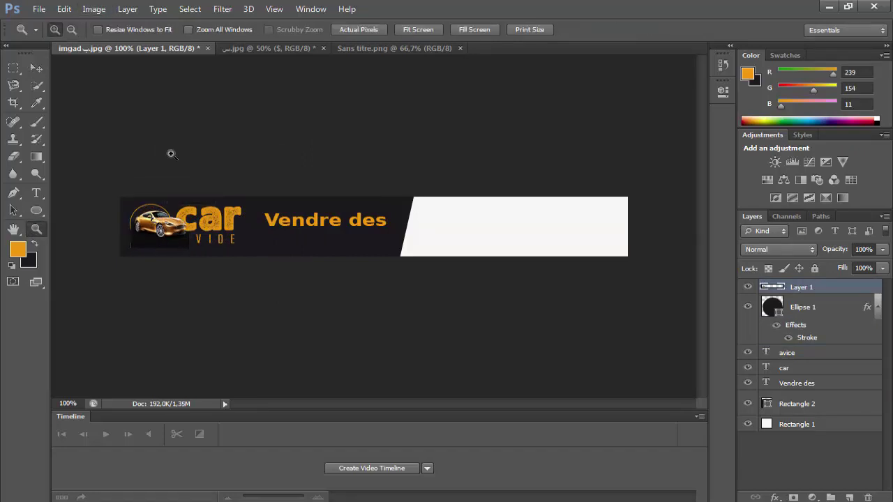
{"action": "left_click", "coordinate": [172, 186]}
{"action": "scroll", "coordinate": [206, 244], "scroll_direction": "down", "scroll_amount": 3}
{"action": "left_click", "coordinate": [37, 86]}
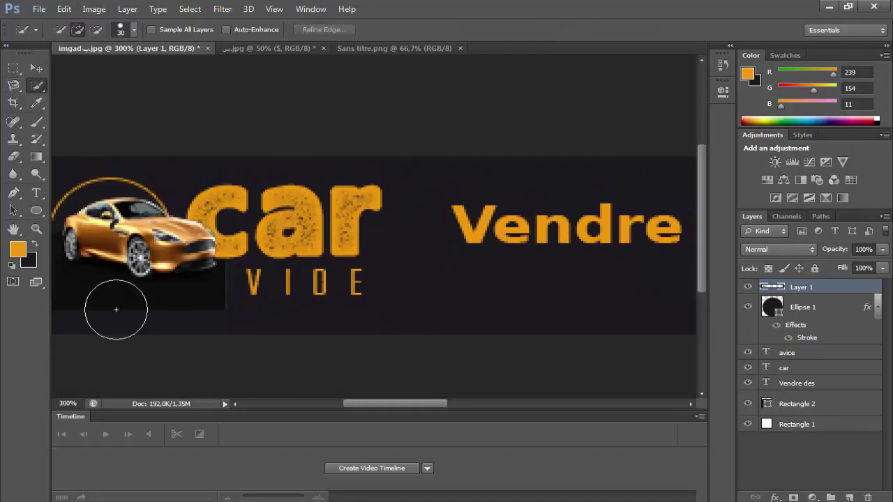
{"action": "left_click_drag", "start_coordinate": [116, 309], "coordinate": [126, 317]}
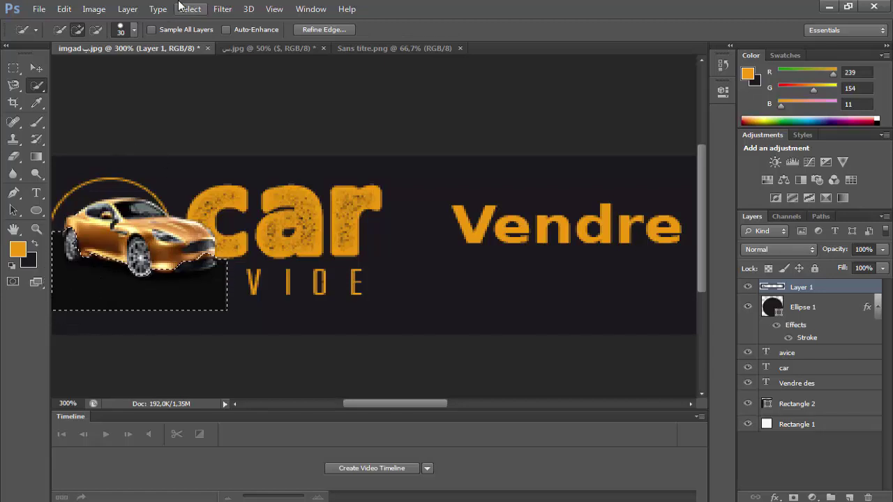
{"action": "left_click", "coordinate": [189, 9]}
{"action": "left_click", "coordinate": [201, 37]}
{"action": "left_click", "coordinate": [36, 121]}
{"action": "left_click", "coordinate": [70, 30]}
{"action": "left_click", "coordinate": [47, 72]}
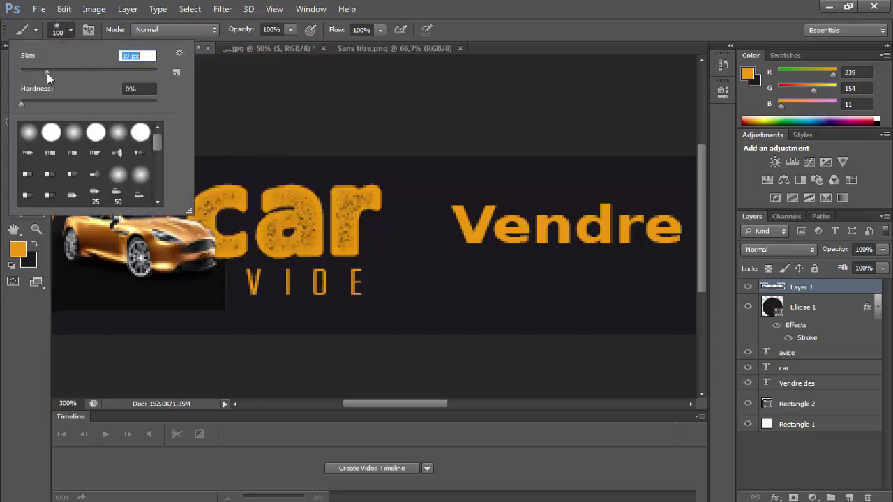
{"action": "left_click", "coordinate": [106, 311]}
Step: Erase the orange paint dab and the leftover black background beneath the car with a soft 54 px eraser
{"action": "left_click", "coordinate": [14, 159]}
{"action": "left_click", "coordinate": [106, 327]}
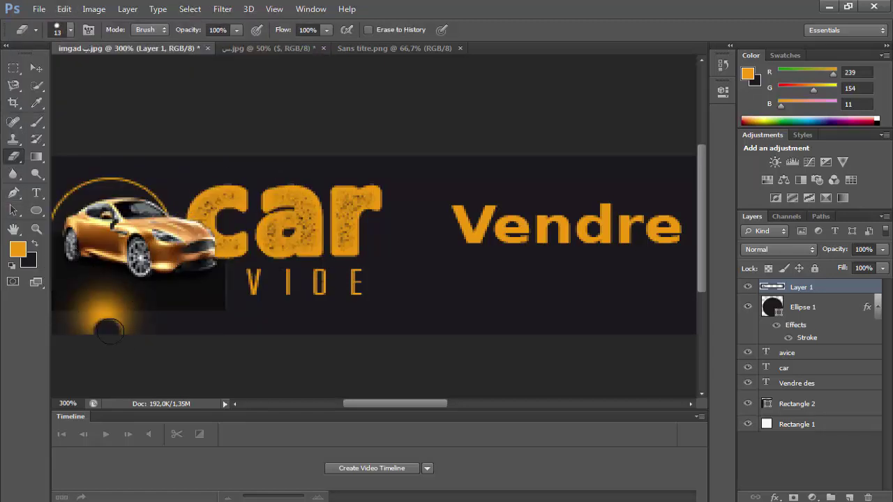
{"action": "left_click", "coordinate": [71, 29]}
{"action": "left_click", "coordinate": [56, 72]}
{"action": "left_click", "coordinate": [174, 363]}
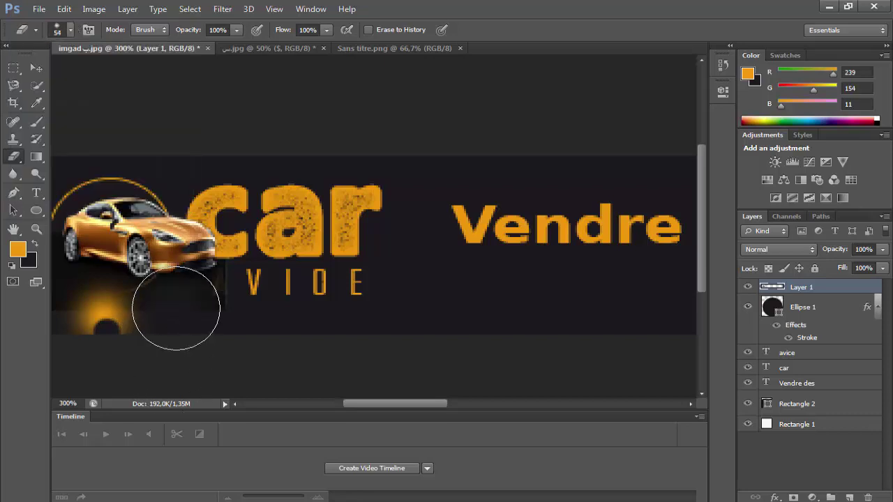
{"action": "mouse_move", "coordinate": [254, 295]}
{"action": "left_mouse_down"}
{"action": "mouse_move", "coordinate": [104, 319]}
{"action": "mouse_move", "coordinate": [56, 279]}
{"action": "left_mouse_up"}
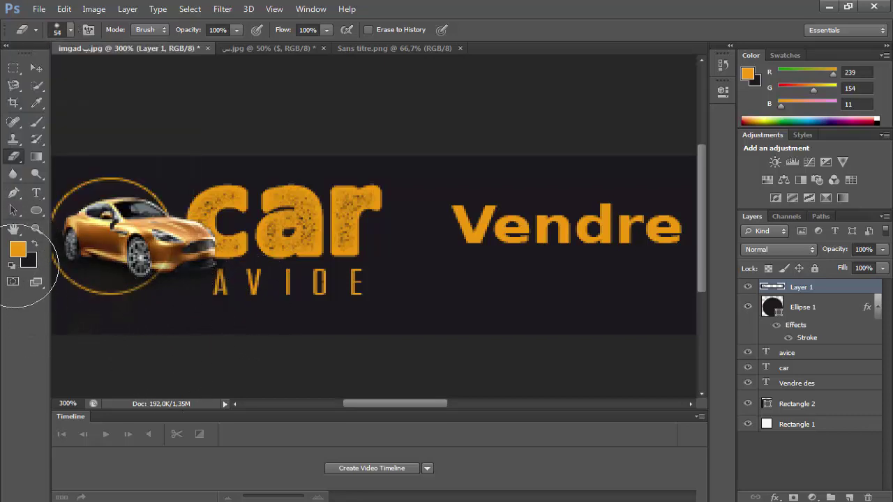
Step: Move the car slightly left inside the circle and return the view to 100%
{"action": "left_click", "coordinate": [37, 70]}
{"action": "left_click_drag", "start_coordinate": [187, 230], "coordinate": [180, 253]}
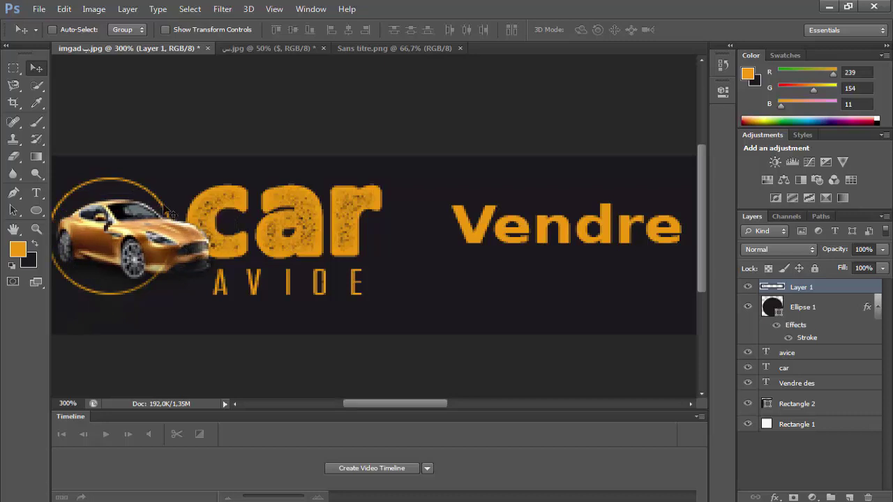
{"action": "left_click", "coordinate": [37, 229]}
{"action": "left_click", "coordinate": [71, 29]}
{"action": "left_click", "coordinate": [140, 100]}
{"action": "left_click", "coordinate": [140, 100]}
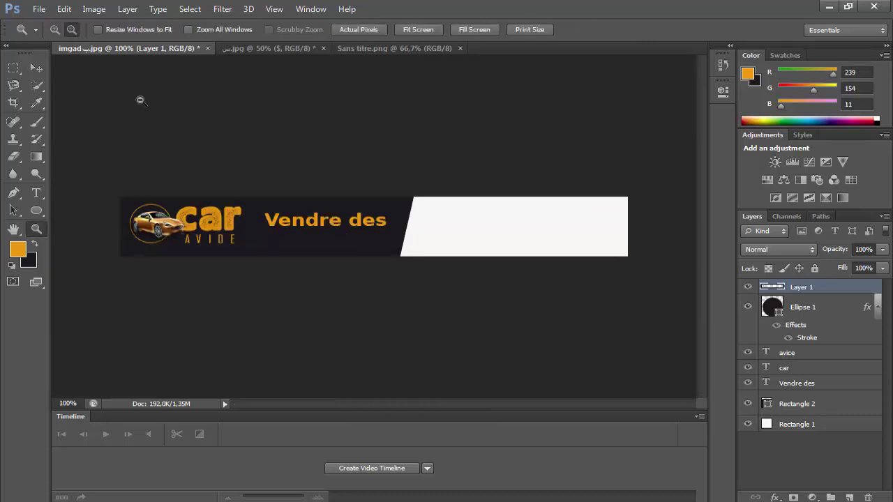
Step: Add a text layer beneath "Vendre des" and paste the copied line "Vendre toutes sortes de voitures" into it
{"action": "key", "text": "t"}
{"action": "left_click", "coordinate": [289, 241]}
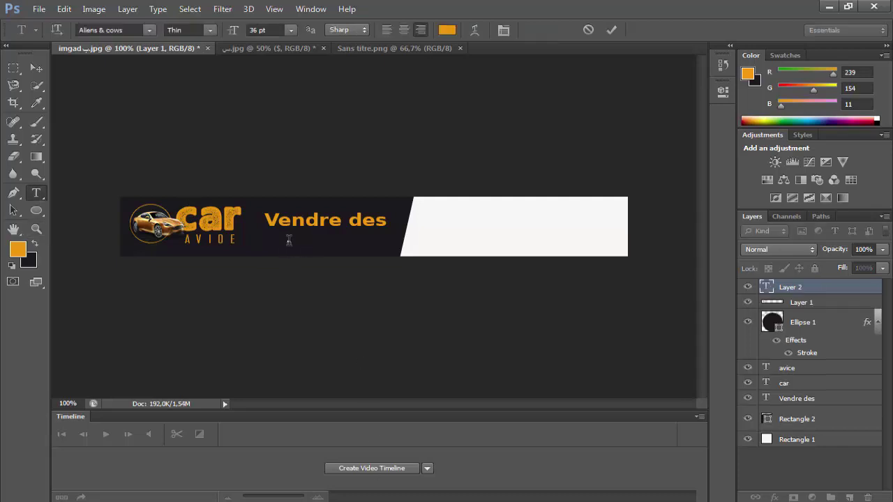
{"action": "right_click", "coordinate": [288, 237]}
{"action": "left_click", "coordinate": [335, 299]}
{"action": "left_click_drag", "start_coordinate": [287, 239], "coordinate": [53, 239]}
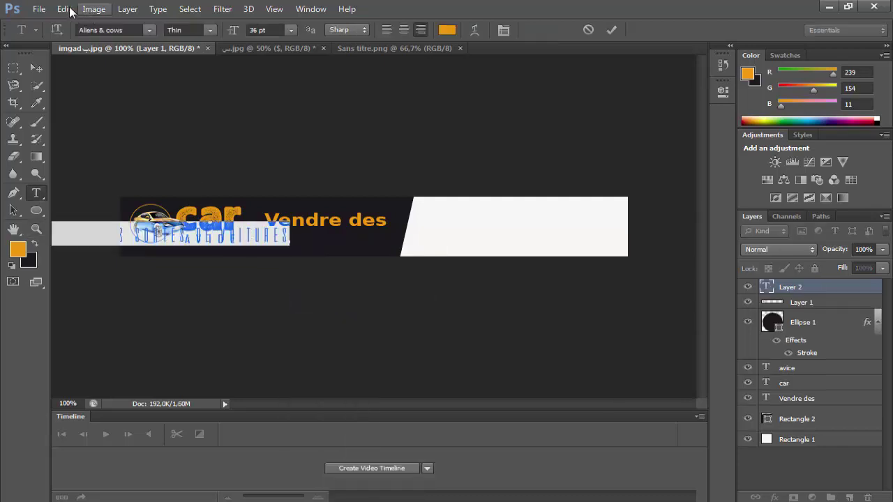
Step: Scale the "Vendre toutes sortes de voitures" line down to about 19 pt and place it beneath "Vendre des", beside "avice"
{"action": "left_click", "coordinate": [64, 8]}
{"action": "left_click", "coordinate": [230, 255]}
{"action": "left_click_drag", "start_coordinate": [244, 241], "coordinate": [513, 239]}
{"action": "key", "text": "Return"}
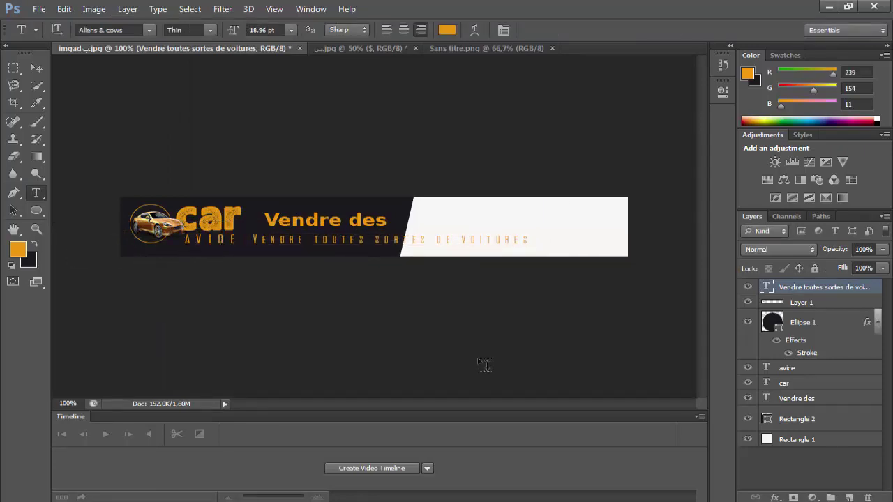
{"action": "left_click", "coordinate": [34, 70]}
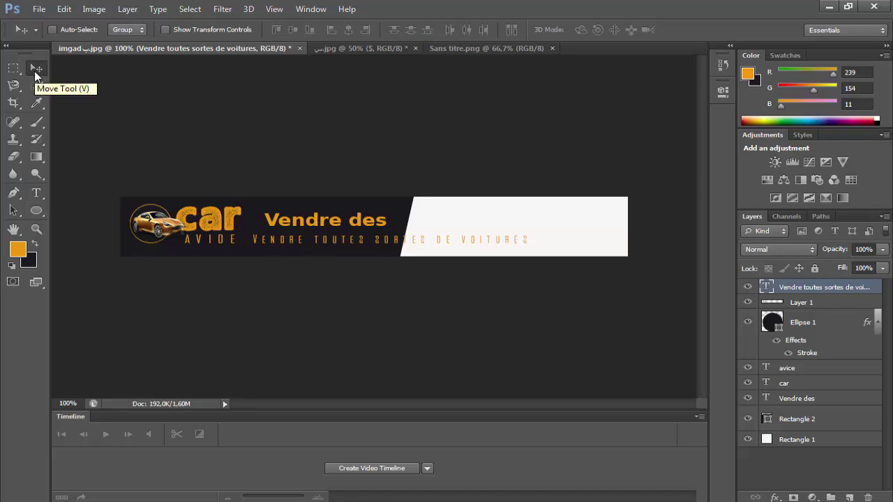
Step: Change the font of the "Vendre toutes sortes de voitures" line to Agave-Bold
{"action": "left_click", "coordinate": [36, 192]}
{"action": "left_click", "coordinate": [476, 237]}
{"action": "triple_click", "coordinate": [476, 237]}
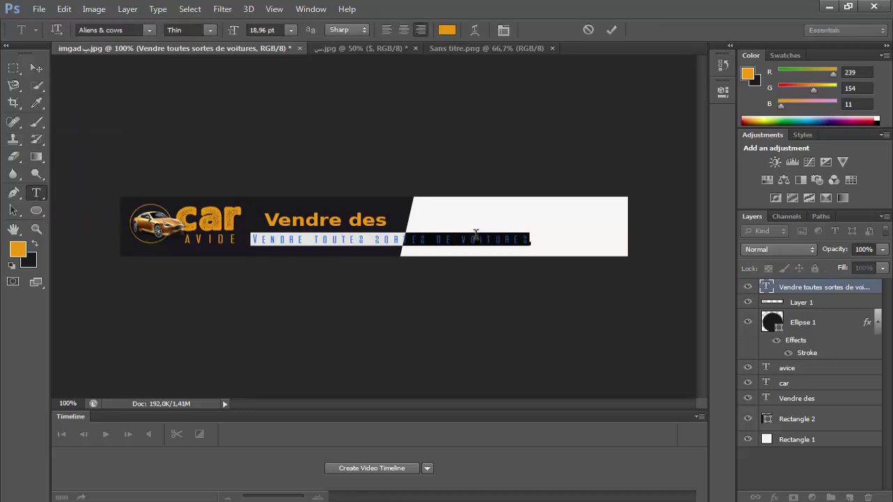
{"action": "left_click", "coordinate": [133, 25]}
{"action": "scroll", "coordinate": [132, 25], "scroll_direction": "up", "scroll_amount": 3}
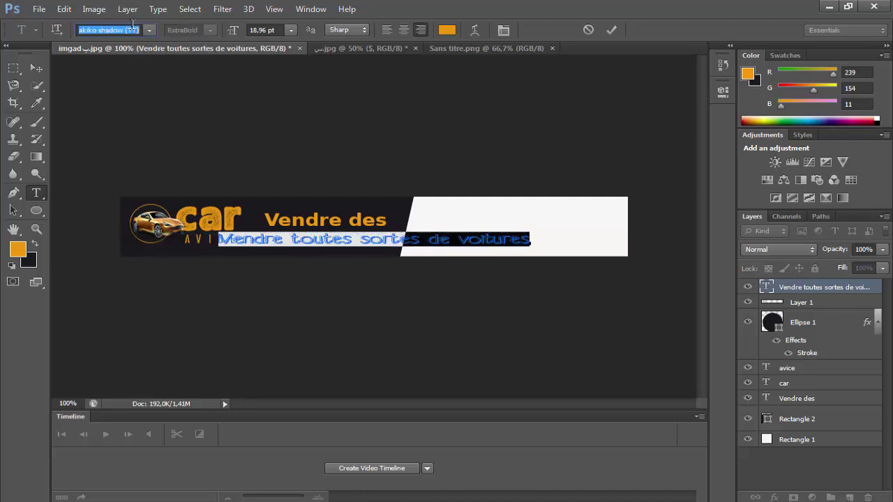
{"action": "scroll", "coordinate": [132, 26], "scroll_direction": "up", "scroll_amount": 4}
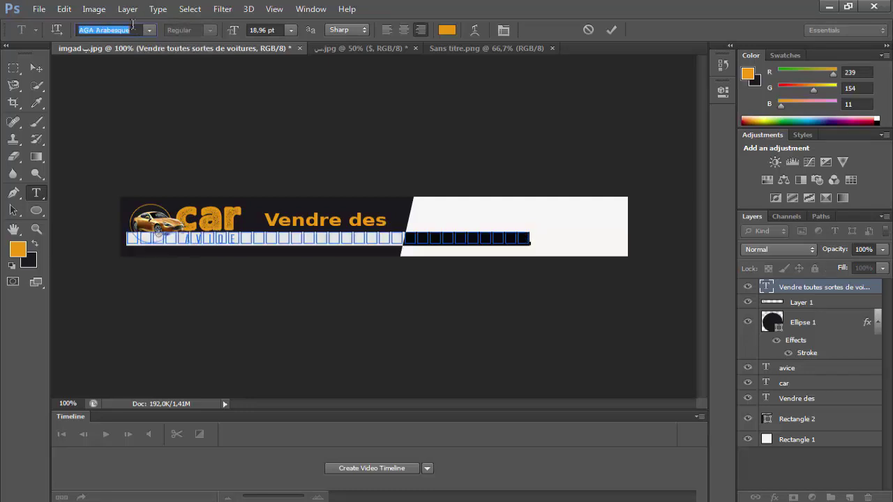
{"action": "scroll", "coordinate": [132, 25], "scroll_direction": "up", "scroll_amount": 2}
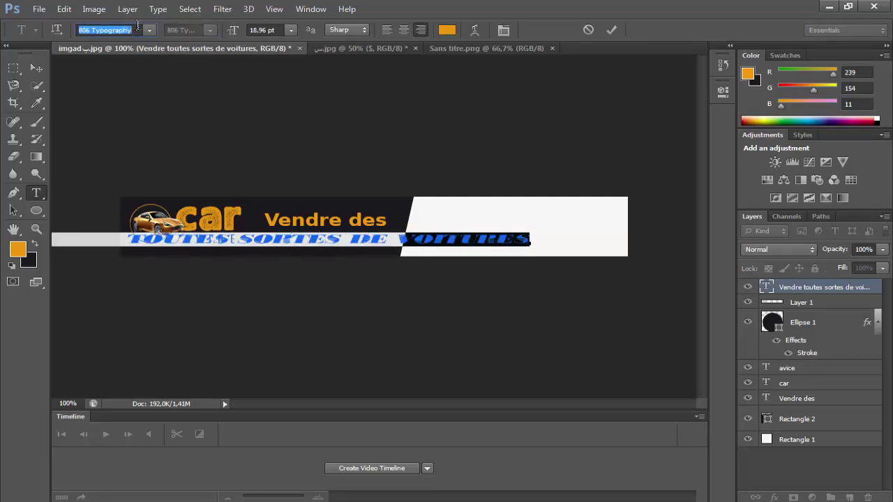
{"action": "left_click", "coordinate": [147, 31]}
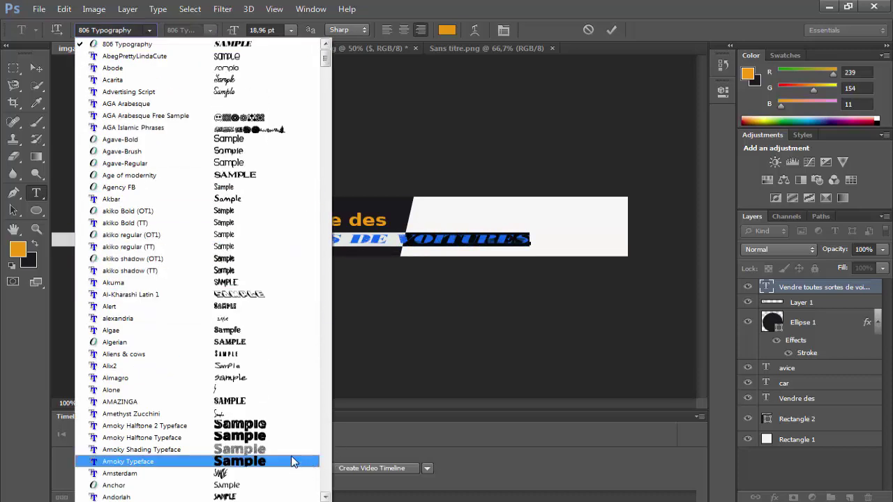
{"action": "scroll", "coordinate": [289, 130], "scroll_direction": "down", "scroll_amount": 1}
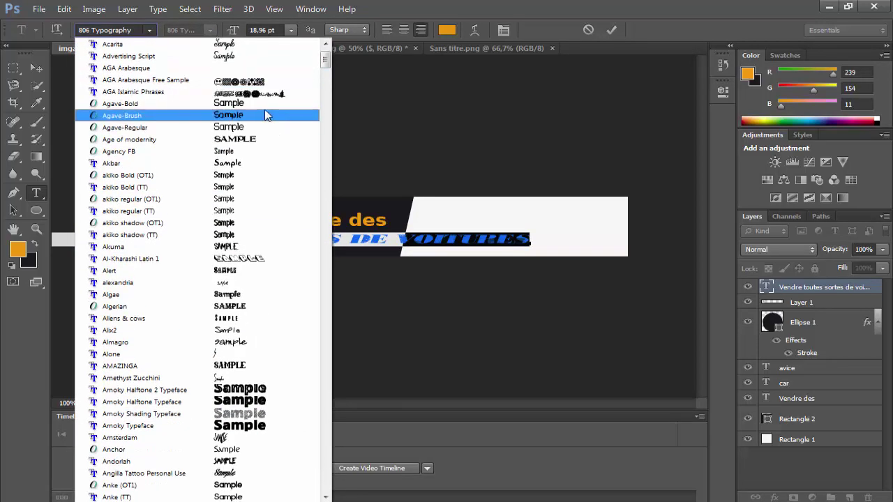
{"action": "left_click", "coordinate": [318, 114]}
Step: Set the "Vendre toutes sortes de voitures" line to 9 pt and move it beneath "Vendre des"
{"action": "left_click", "coordinate": [290, 30]}
{"action": "left_click", "coordinate": [302, 173]}
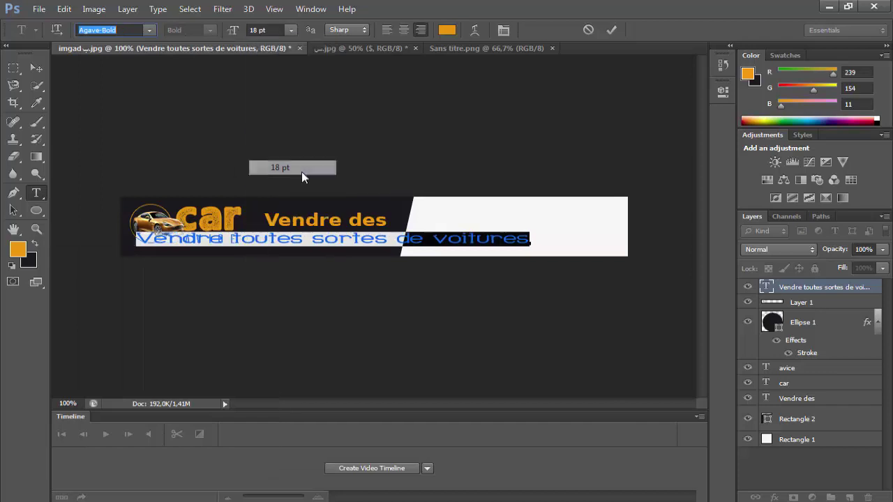
{"action": "left_click", "coordinate": [293, 30]}
{"action": "left_click", "coordinate": [293, 94]}
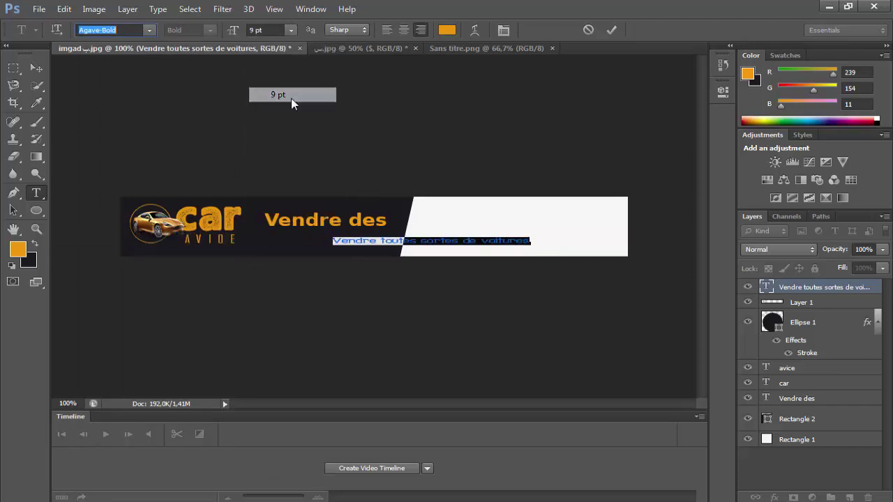
{"action": "left_click", "coordinate": [37, 67]}
{"action": "left_click_drag", "start_coordinate": [440, 220], "coordinate": [363, 223]}
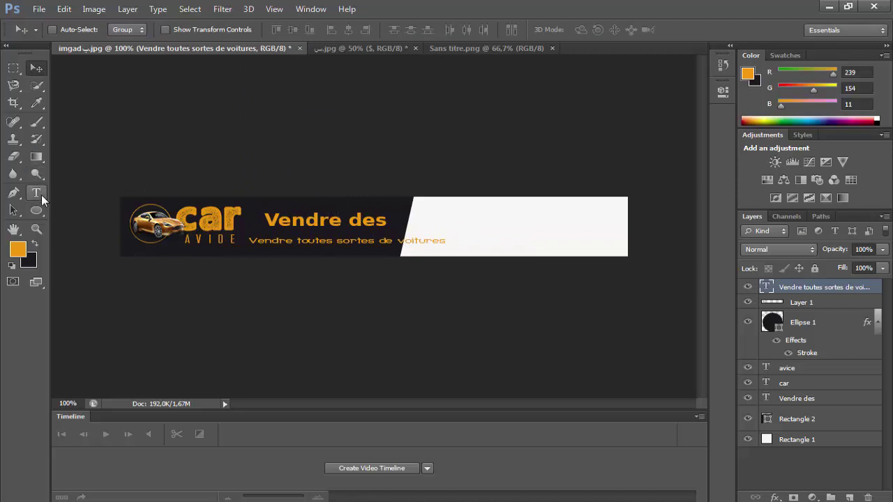
Step: Scale the "Vendre toutes sortes de voitures" line to about 70% width and 125% height, placing it close beneath "Vendre des" within the dark section
{"action": "left_click", "coordinate": [37, 229]}
{"action": "left_click", "coordinate": [438, 207]}
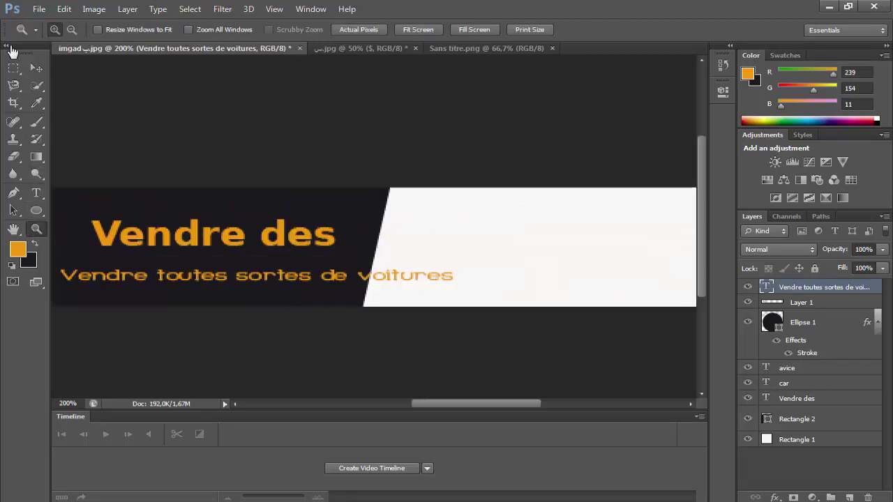
{"action": "left_click", "coordinate": [64, 9]}
{"action": "left_click", "coordinate": [279, 279]}
{"action": "left_click_drag", "start_coordinate": [454, 282], "coordinate": [323, 265]}
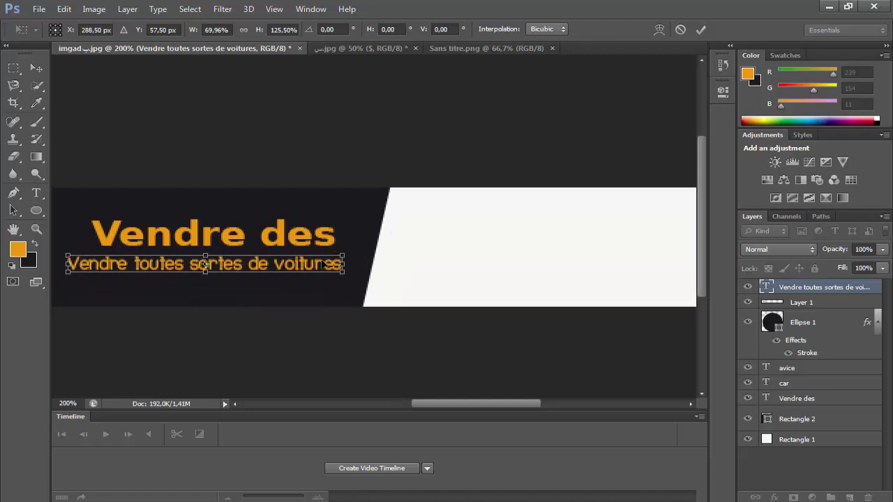
{"action": "key", "text": "Return"}
{"action": "key", "text": "z"}
{"action": "left_click", "coordinate": [176, 181], "text": "alt"}
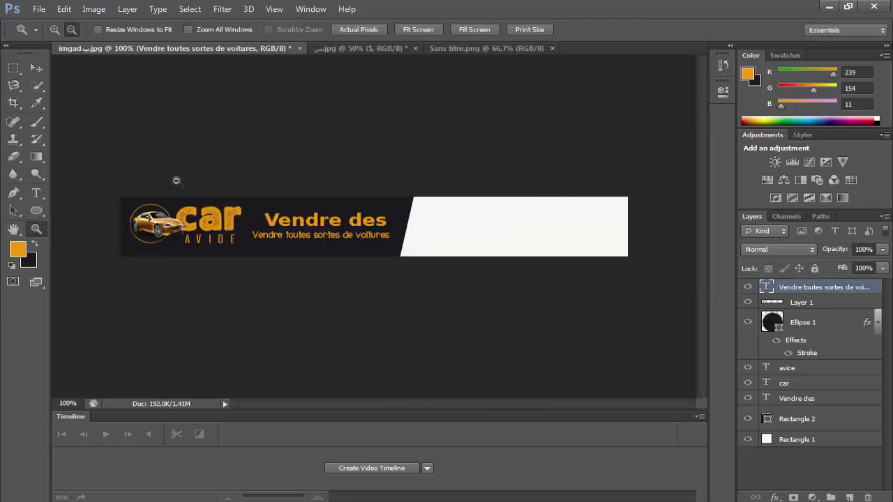
Step: Recolor the whole "Vendre toutes sortes de voitures" line with the off-white sampled from the banner's light area
{"action": "left_click", "coordinate": [36, 193]}
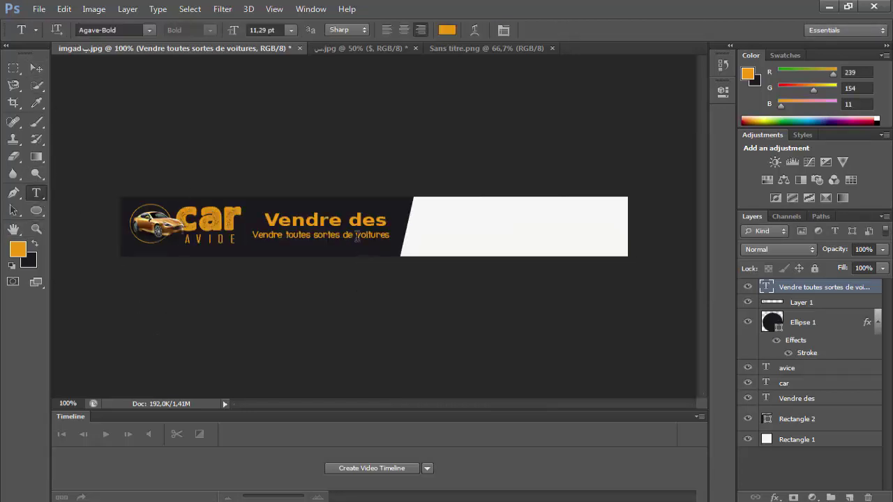
{"action": "double_click", "coordinate": [357, 236]}
{"action": "key", "text": "ctrl+a"}
{"action": "left_click", "coordinate": [17, 249]}
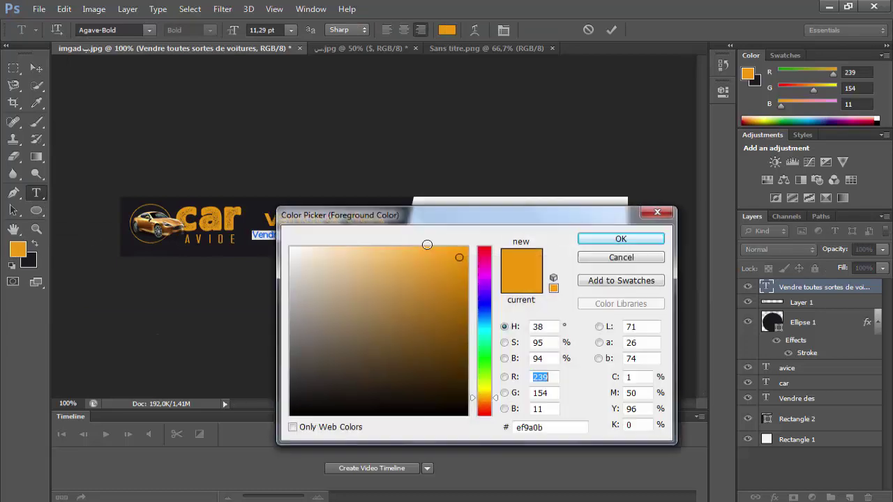
{"action": "left_click", "coordinate": [485, 199]}
{"action": "left_click", "coordinate": [654, 241]}
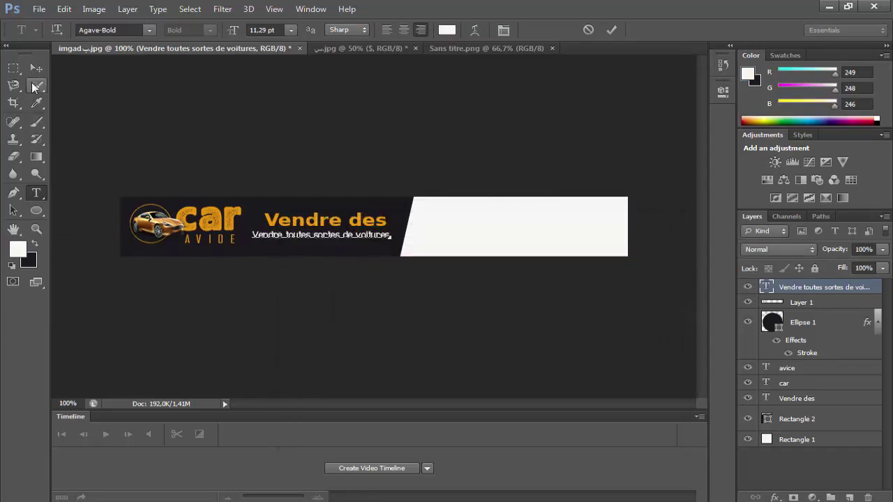
{"action": "left_click", "coordinate": [43, 68]}
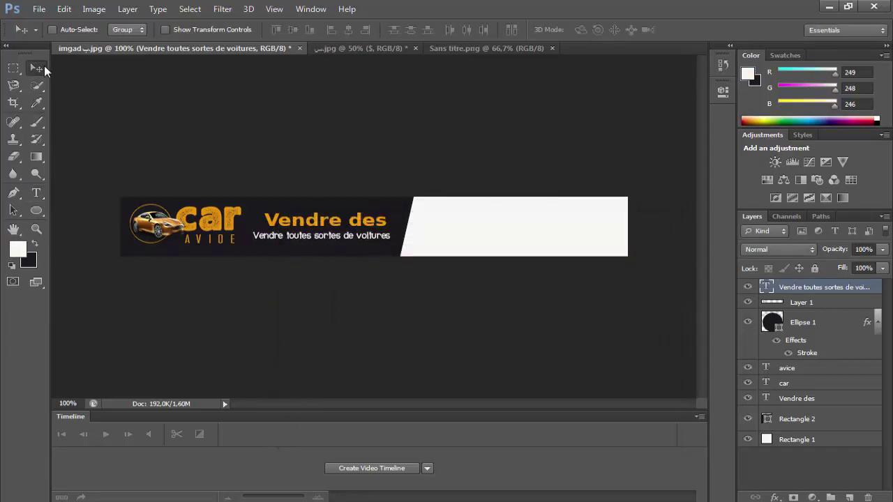
Step: Distort the dark Rectangle 2 shape by pulling its upper slanted corner outward for a stronger diagonal edge
{"action": "left_click", "coordinate": [780, 421]}
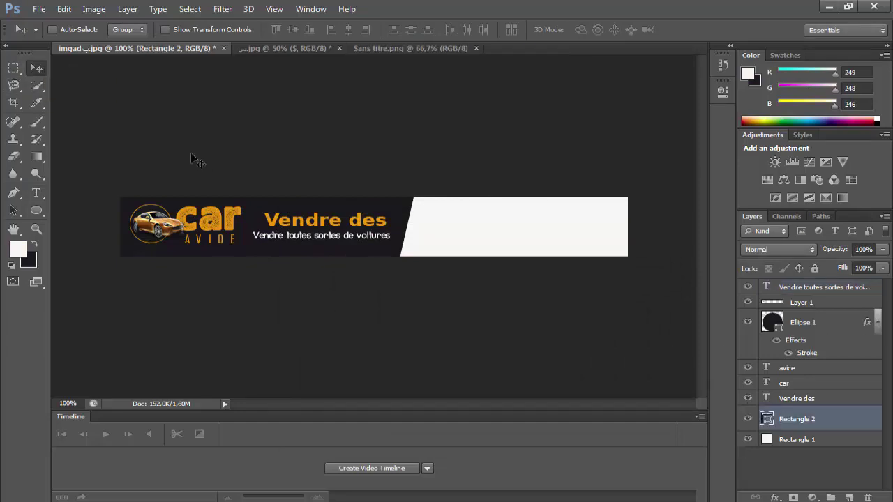
{"action": "left_click", "coordinate": [68, 11]}
{"action": "mouse_move", "coordinate": [126, 260]}
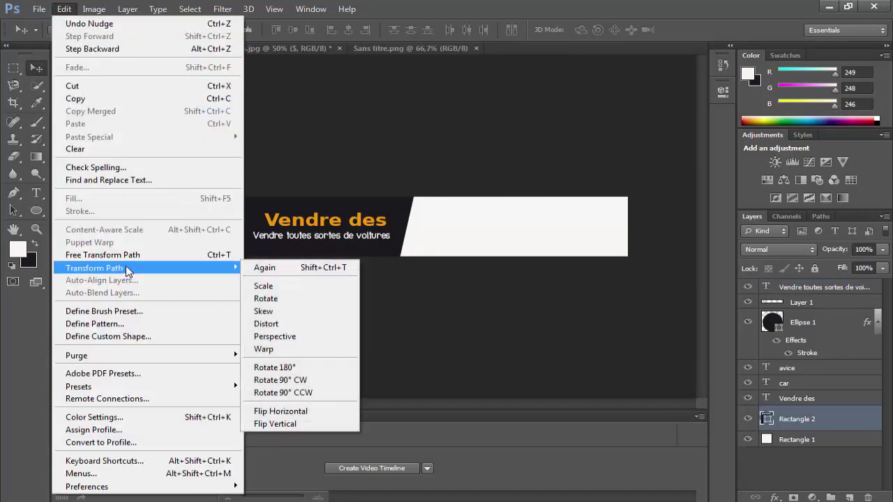
{"action": "left_click", "coordinate": [311, 322]}
{"action": "left_click_drag", "start_coordinate": [417, 180], "coordinate": [469, 167]}
{"action": "key", "text": "Return"}
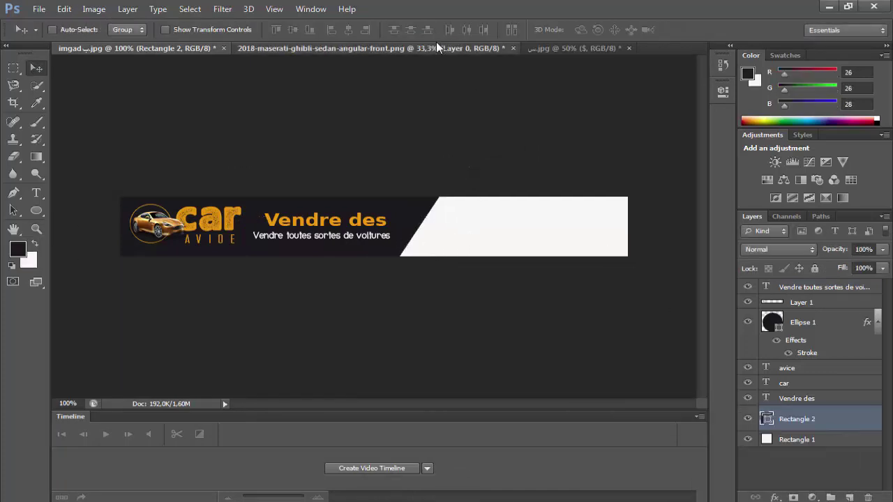
{"action": "left_click", "coordinate": [437, 47]}
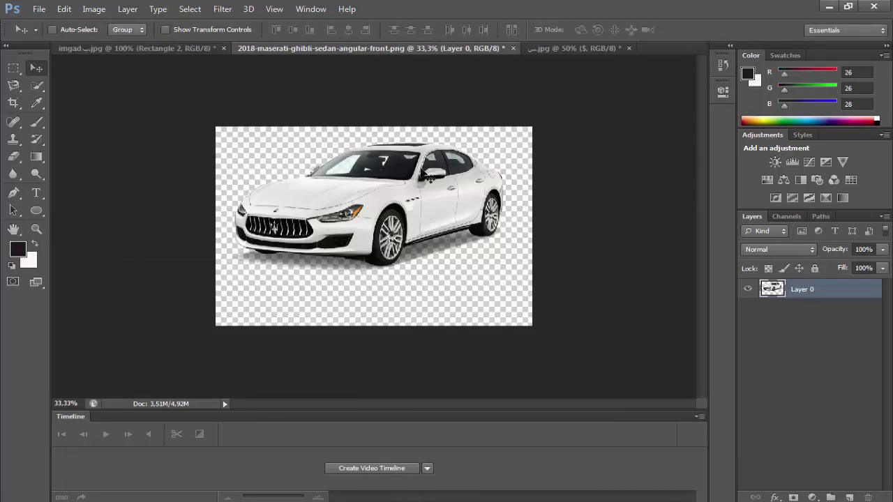
{"action": "left_click_drag", "start_coordinate": [427, 176], "coordinate": [406, 225]}
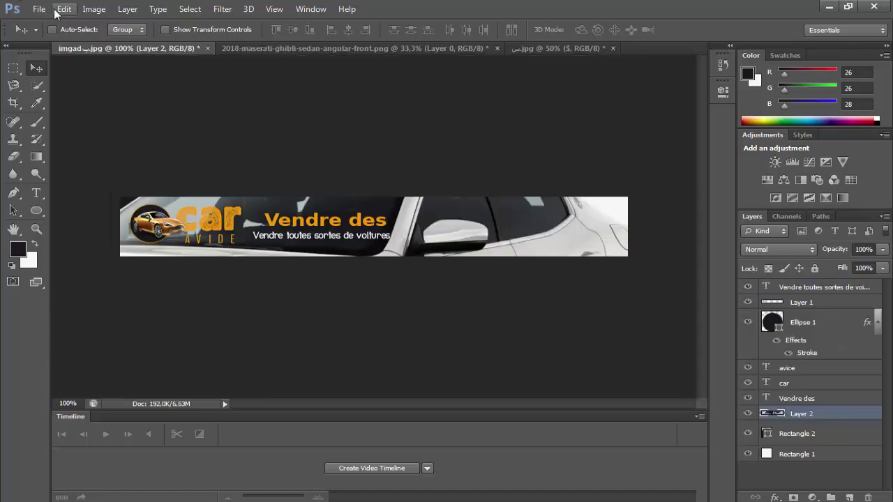
{"action": "left_click", "coordinate": [56, 13]}
{"action": "left_click", "coordinate": [87, 49]}
{"action": "left_click", "coordinate": [89, 9]}
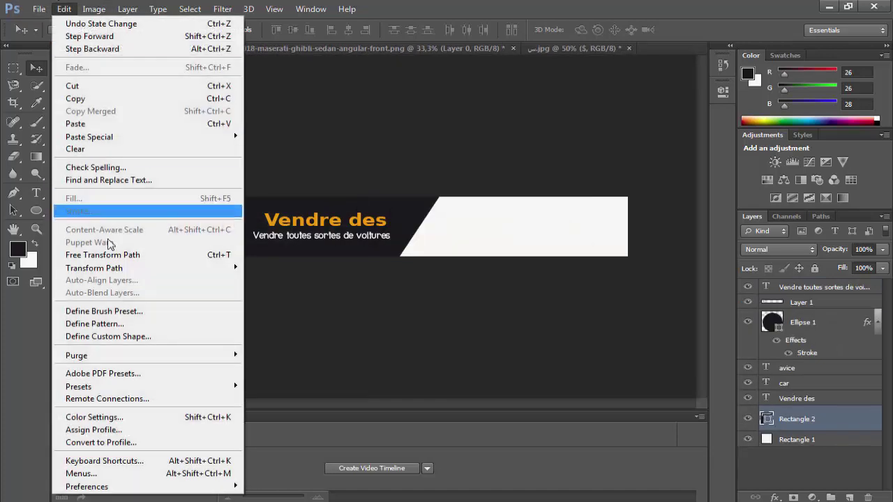
{"action": "left_click", "coordinate": [112, 233]}
{"action": "key", "text": "Return"}
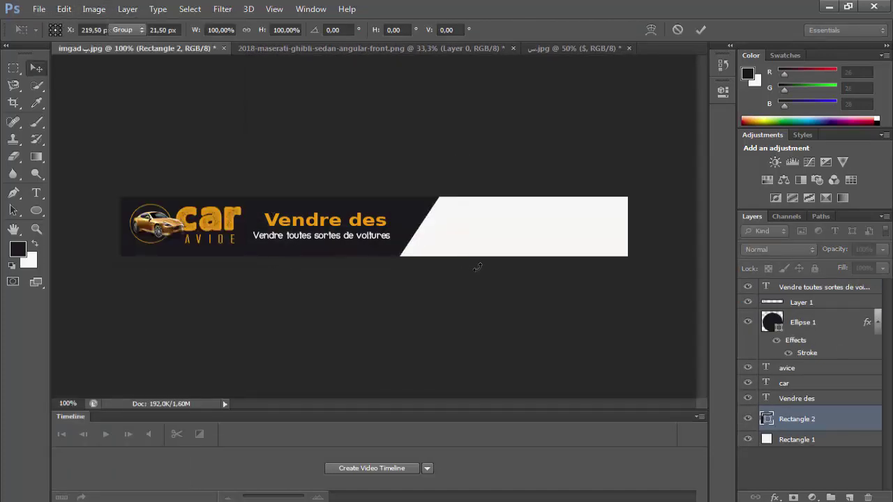
Step: Copy the white Maserati sedan into the banner, scale it to about 14%, and place it over the dark section's slanted edge
{"action": "left_click", "coordinate": [439, 49]}
{"action": "left_click_drag", "start_coordinate": [370, 143], "coordinate": [344, 156]}
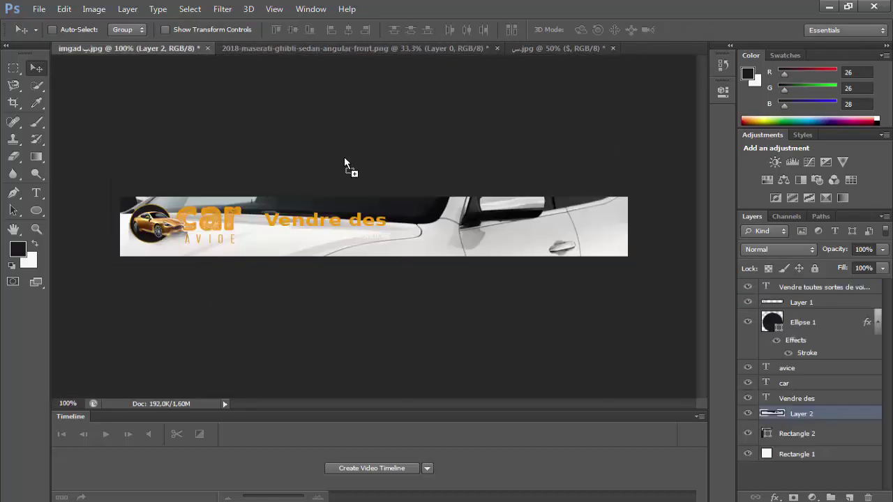
{"action": "left_click", "coordinate": [64, 9]}
{"action": "left_click", "coordinate": [230, 254]}
{"action": "left_click_drag", "start_coordinate": [650, 129], "coordinate": [349, 150]}
{"action": "left_click_drag", "start_coordinate": [421, 133], "coordinate": [638, 135]}
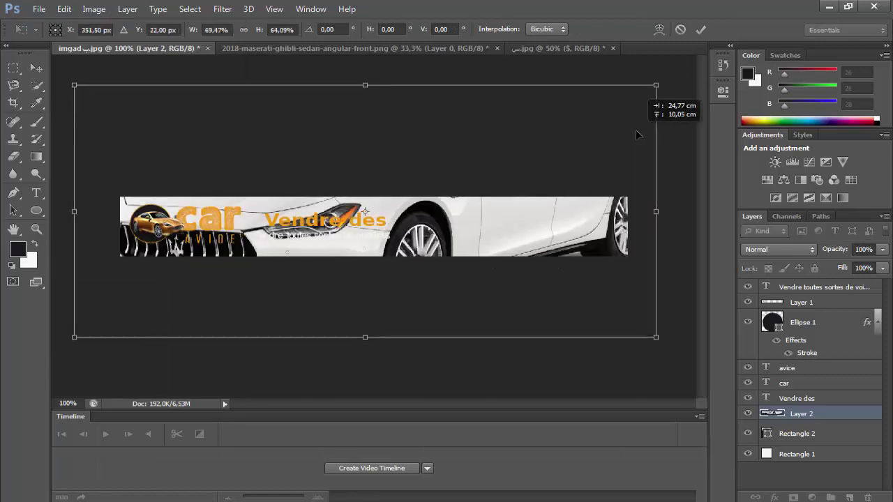
{"action": "left_click_drag", "start_coordinate": [362, 202], "coordinate": [42, 328]}
{"action": "left_click_drag", "start_coordinate": [304, 342], "coordinate": [489, 258]}
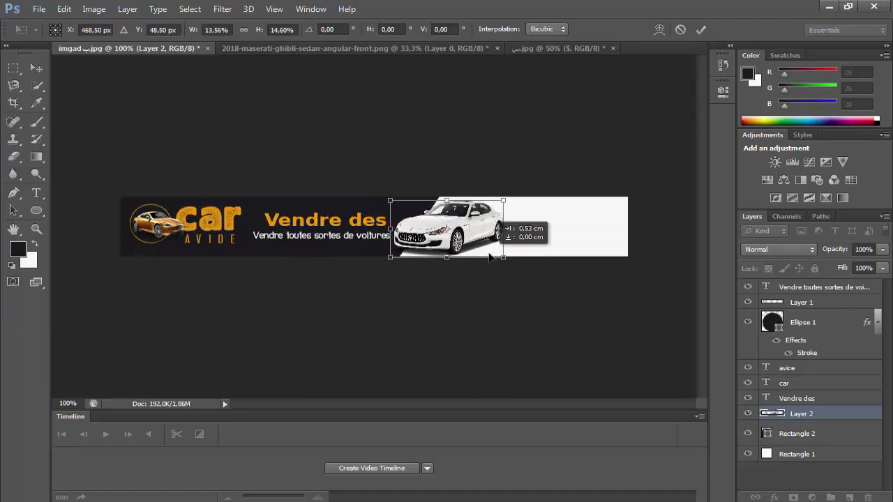
{"action": "key", "text": "Return"}
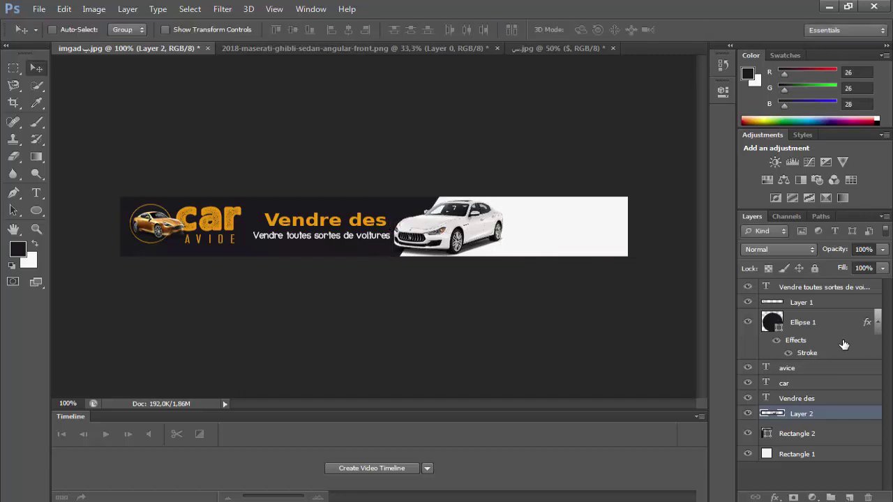
Step: Duplicate the white sedan's layer, Layer 2, keeping the default name
{"action": "left_click", "coordinate": [812, 498]}
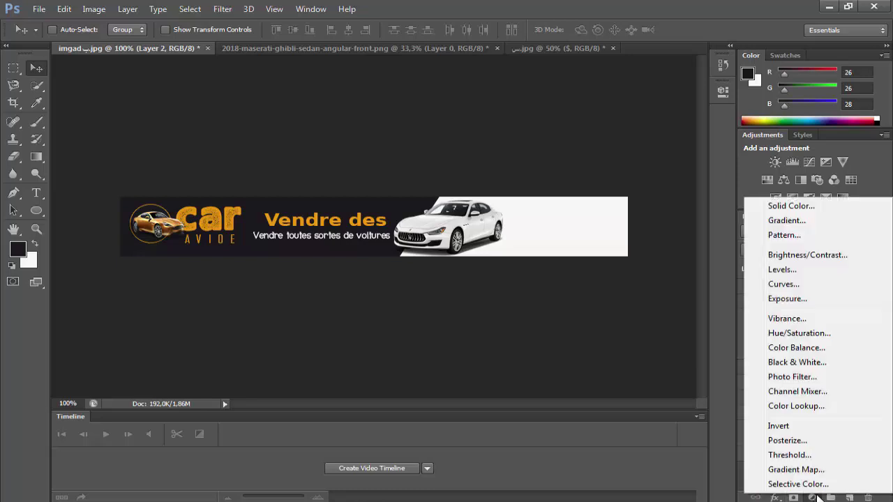
{"action": "key", "text": "Escape"}
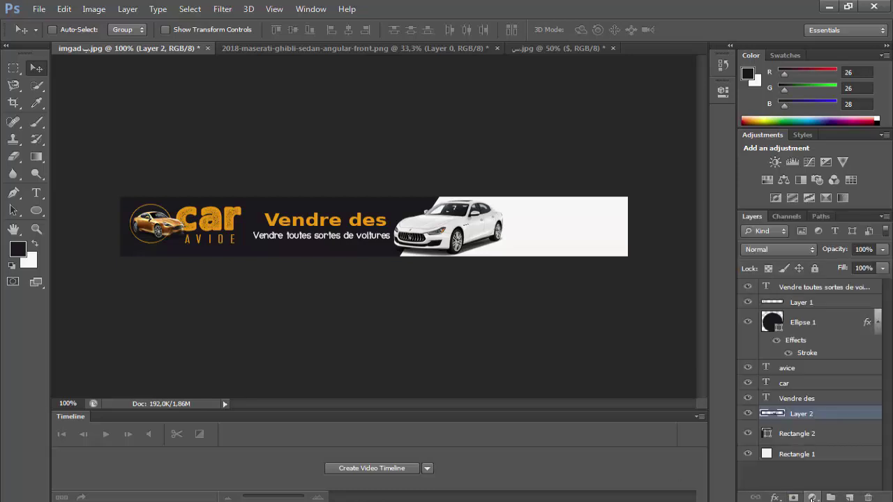
{"action": "right_click", "coordinate": [795, 410]}
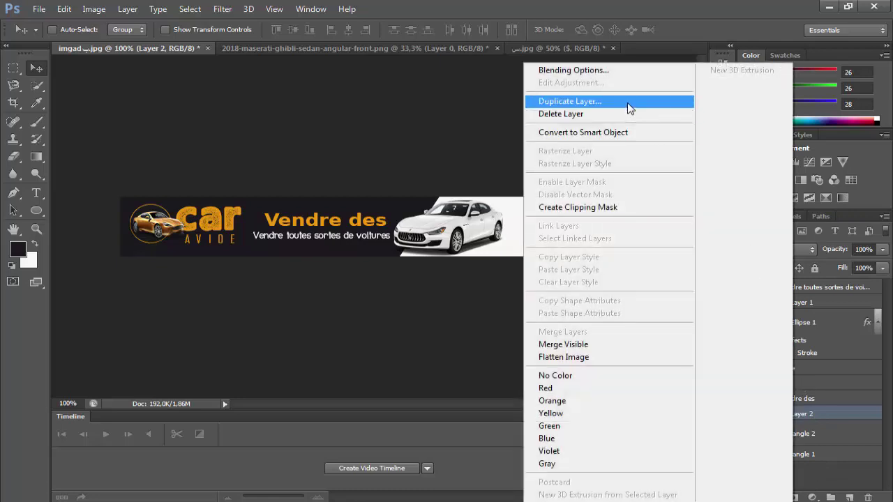
{"action": "left_click", "coordinate": [628, 104]}
{"action": "left_click", "coordinate": [579, 163]}
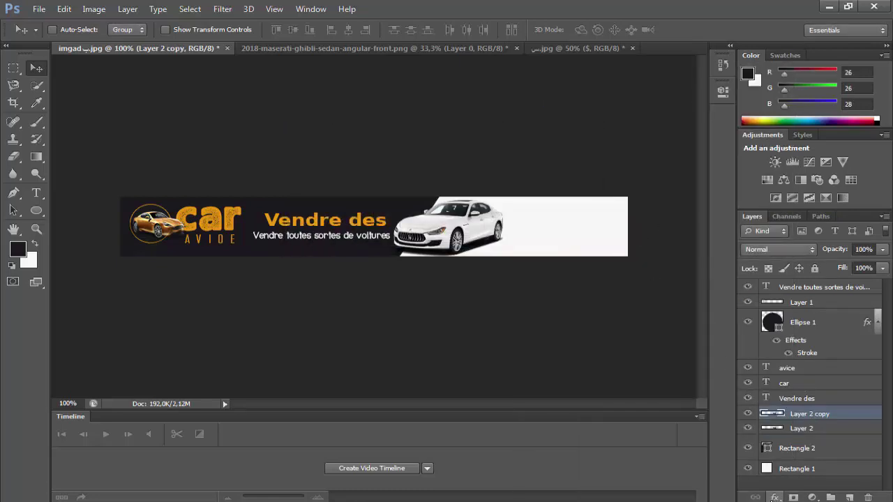
Step: Try a red Color Overlay in Normal mode at 23% opacity on the duplicated sedan layer
{"action": "left_click", "coordinate": [812, 497]}
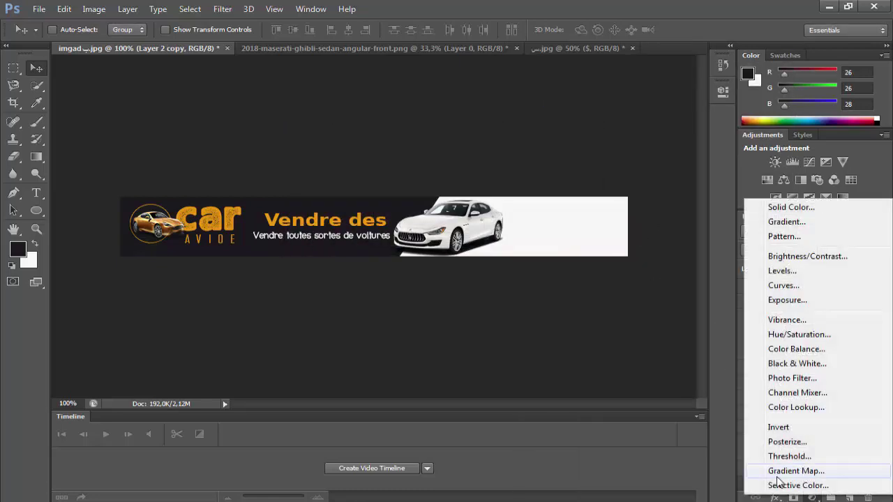
{"action": "left_click", "coordinate": [776, 497]}
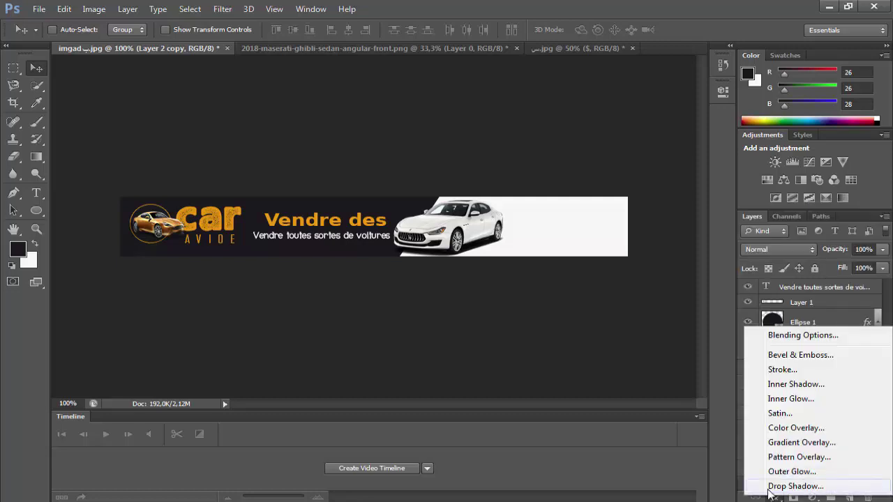
{"action": "left_click", "coordinate": [806, 430]}
{"action": "left_click_drag", "start_coordinate": [685, 364], "coordinate": [661, 375]}
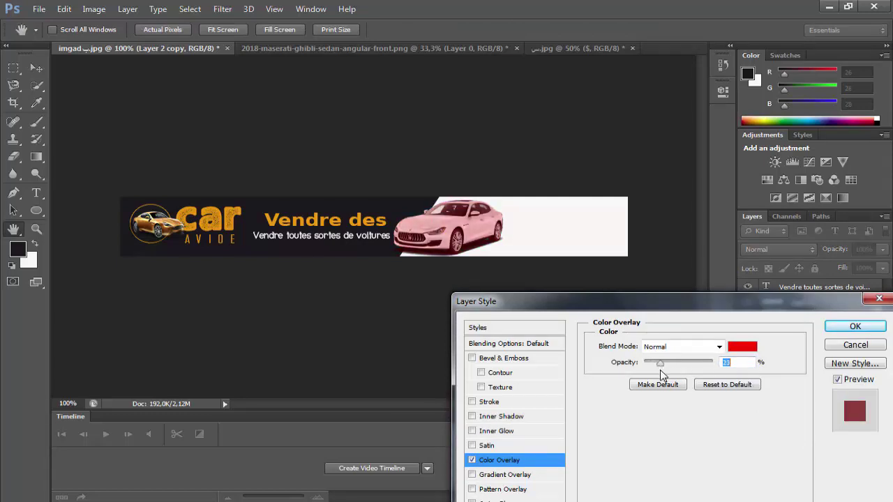
{"action": "left_click", "coordinate": [856, 345]}
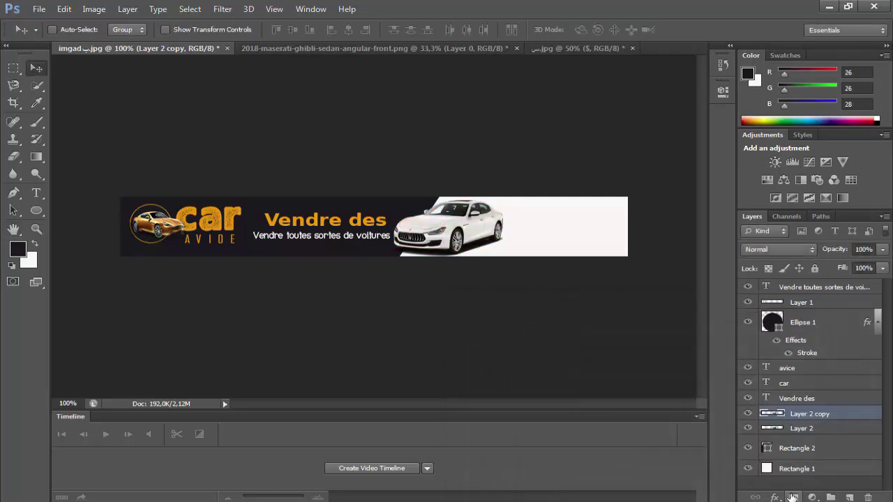
Step: Add a Photo Filter adjustment layer above the duplicated sedan layer and set its density to 82%
{"action": "left_click", "coordinate": [812, 498]}
{"action": "left_click", "coordinate": [804, 376]}
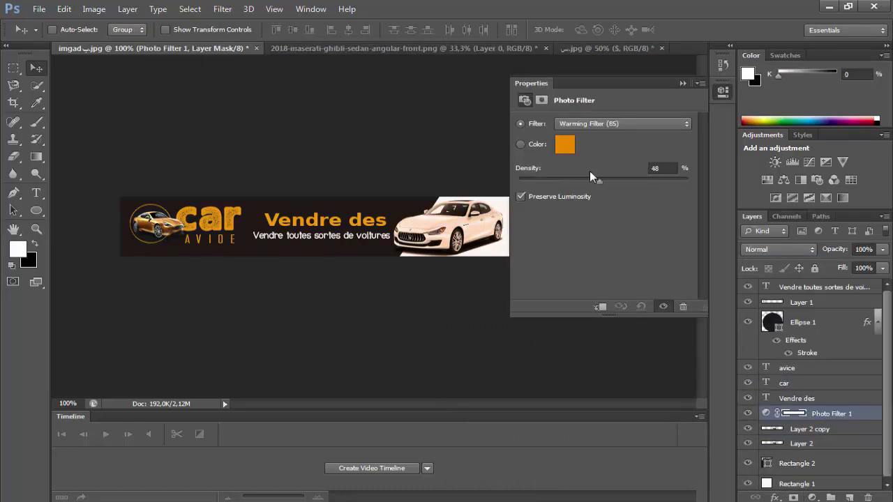
{"action": "left_click_drag", "start_coordinate": [644, 181], "coordinate": [656, 180]}
Step: Change the Photo Filter from the warming preset to a blue one, trying the Red preset along the way
{"action": "left_click", "coordinate": [521, 144]}
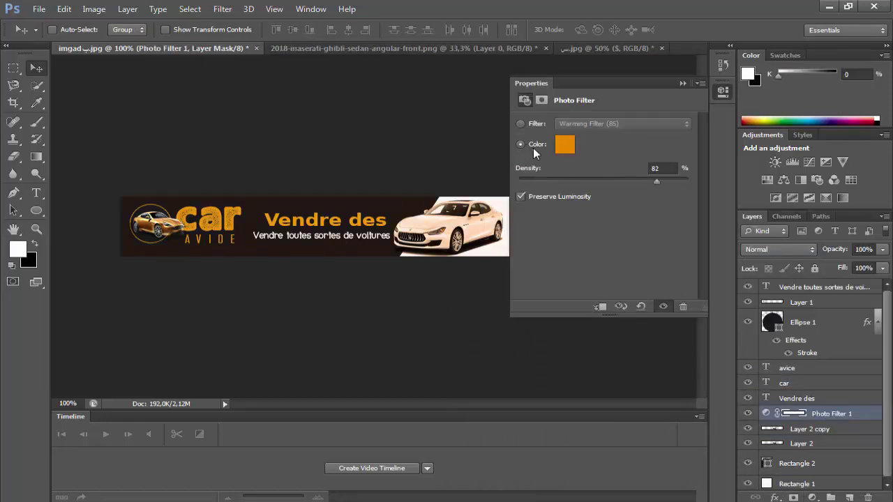
{"action": "left_click", "coordinate": [575, 123]}
{"action": "left_click", "coordinate": [613, 122]}
{"action": "left_click", "coordinate": [599, 200]}
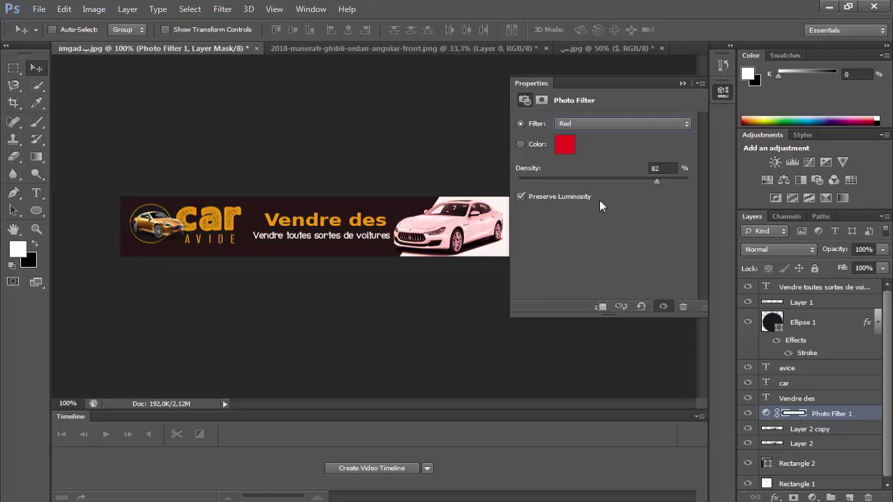
{"action": "key", "text": "Down"}
{"action": "key", "text": "Down"}
{"action": "key", "text": "Down"}
{"action": "key", "text": "Down"}
{"action": "key", "text": "Down"}
{"action": "left_click", "coordinate": [683, 83]}
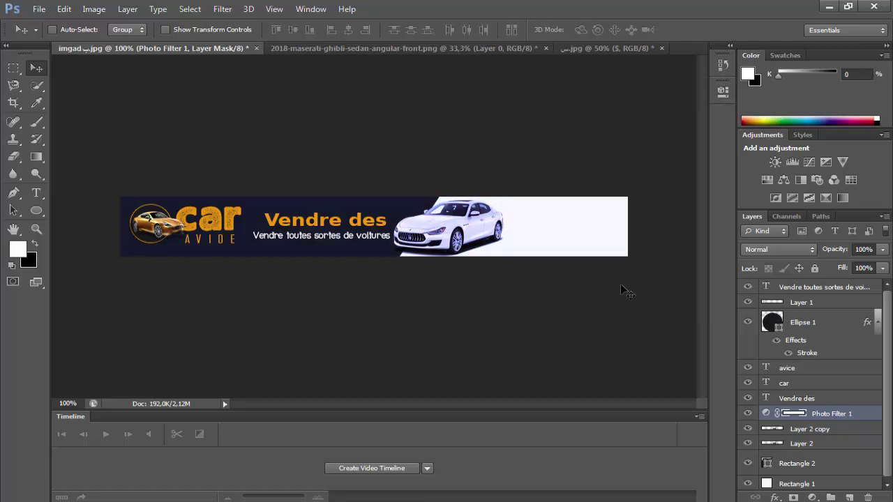
Step: Place the Layer 2 copy layer above Photo Filter 1 and move its sedan onto the white area, right of the original
{"action": "left_click", "coordinate": [797, 431]}
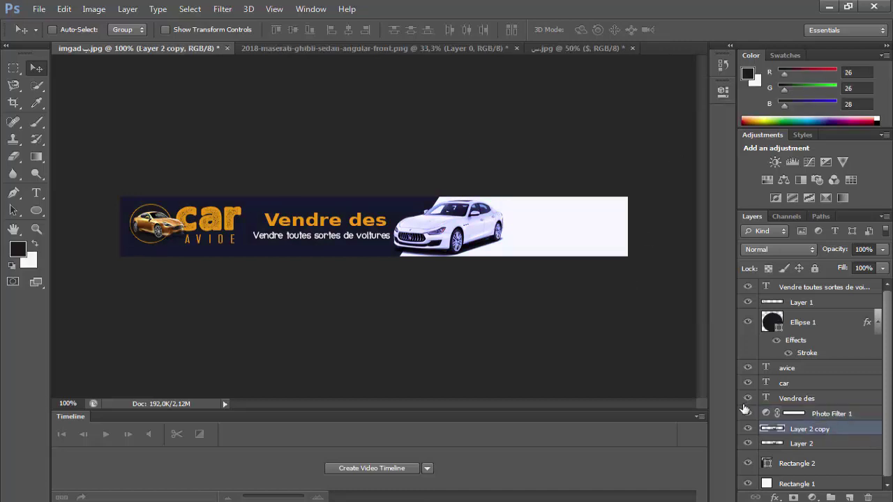
{"action": "left_click_drag", "start_coordinate": [792, 406], "coordinate": [795, 408]}
{"action": "left_click_drag", "start_coordinate": [483, 230], "coordinate": [572, 237]}
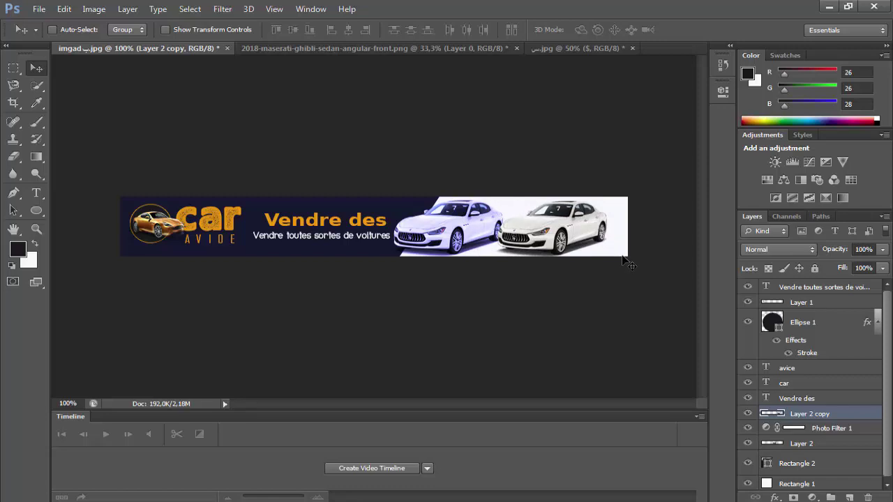